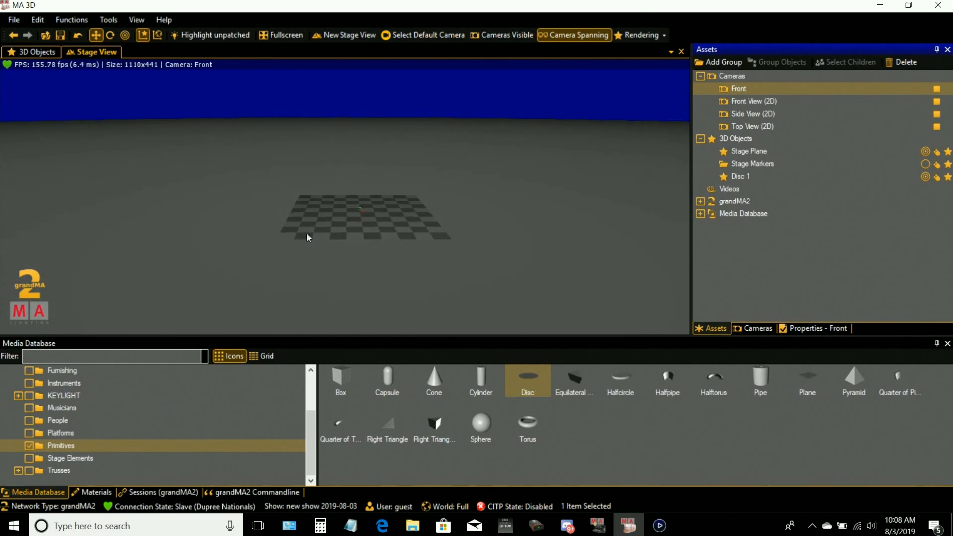
click(361, 125)
key(Down)
key(Up)
key(Up)
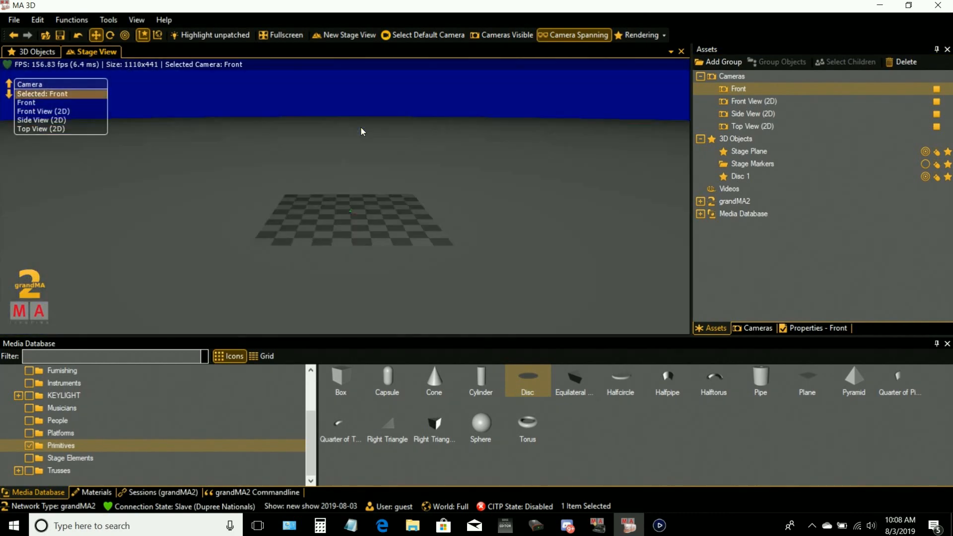
Step: Set the grandMA2 length units to feet and return to the asset list
click(700, 201)
click(739, 238)
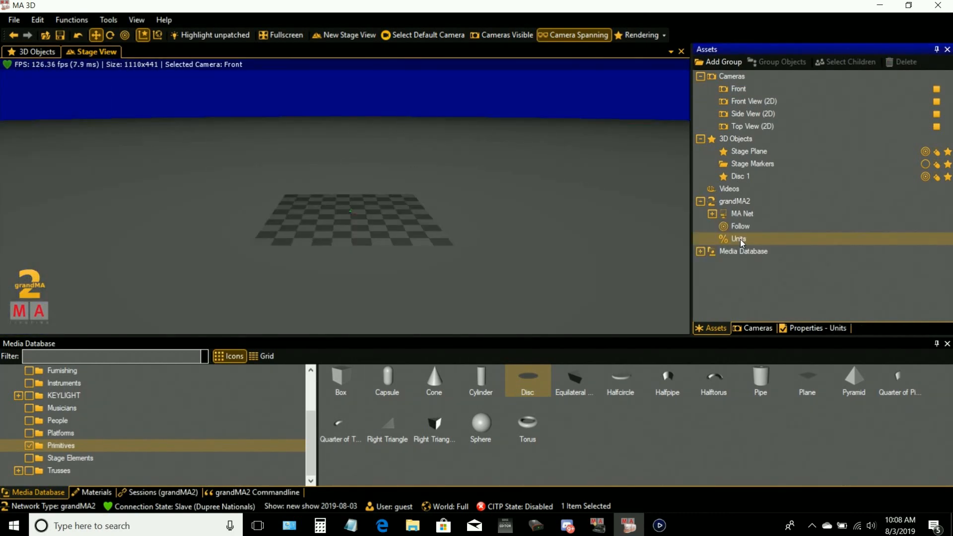
click(798, 327)
click(814, 79)
click(817, 150)
click(712, 329)
click(455, 103)
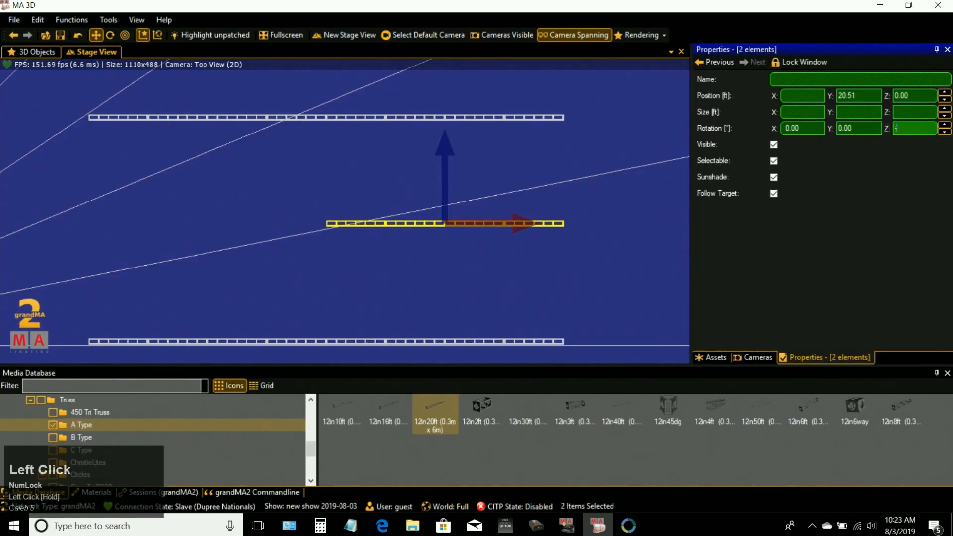
Step: Undo the last change and group the two selected 12in20ft truss segments in the middle row
key(ctrl+z)
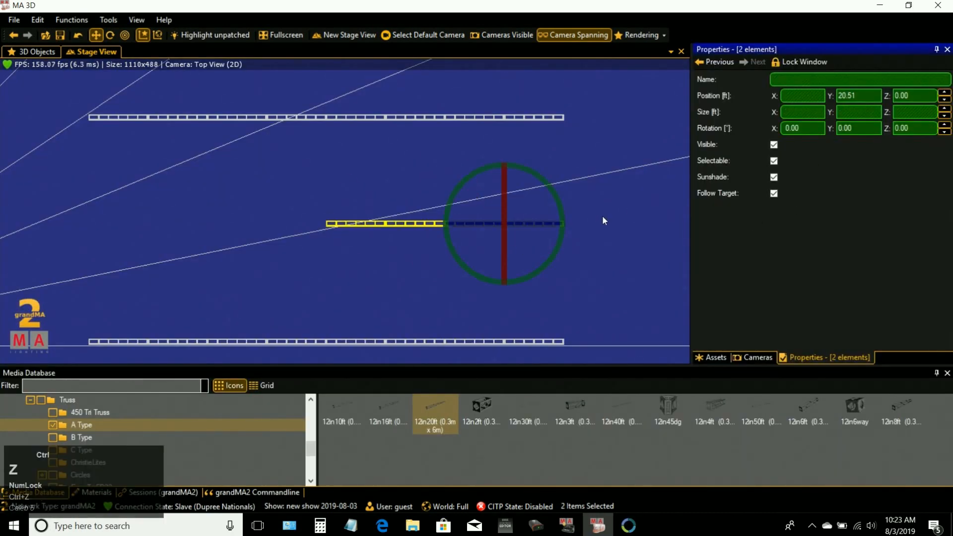
right_click(519, 220)
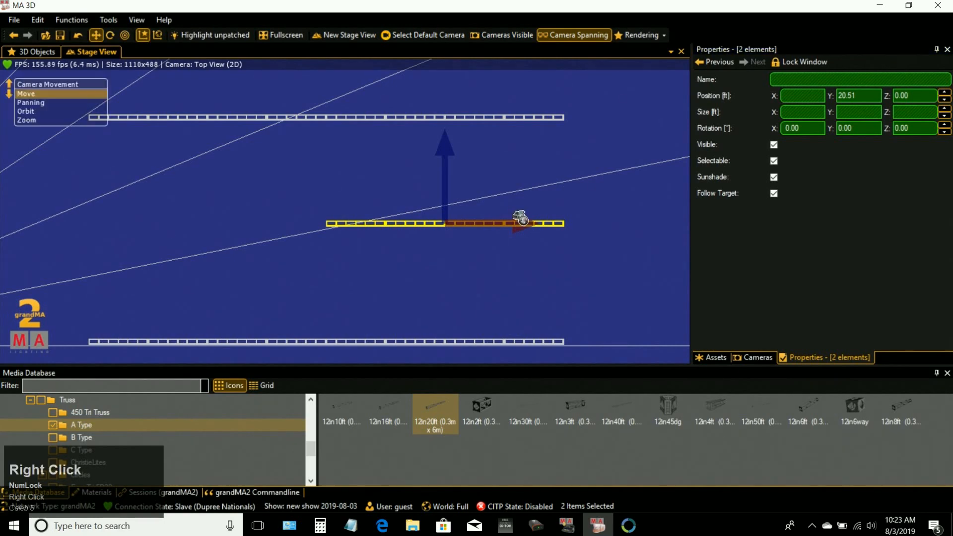
click(586, 308)
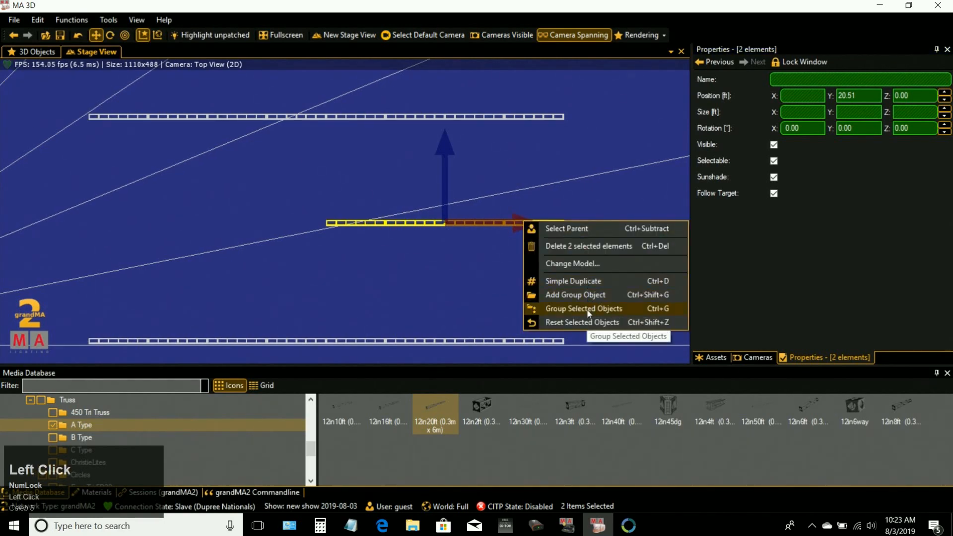
scroll(454, 243, down, 5)
right_click(200, 235)
right_drag(200, 235, 245, 328)
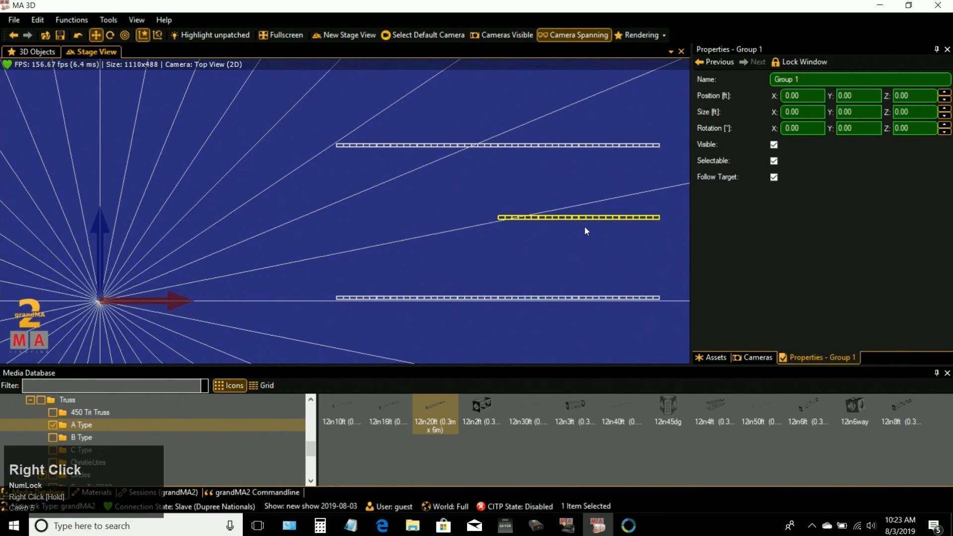
Step: Take truss segments 9 and 10 out of Group 1 in the asset list
click(722, 357)
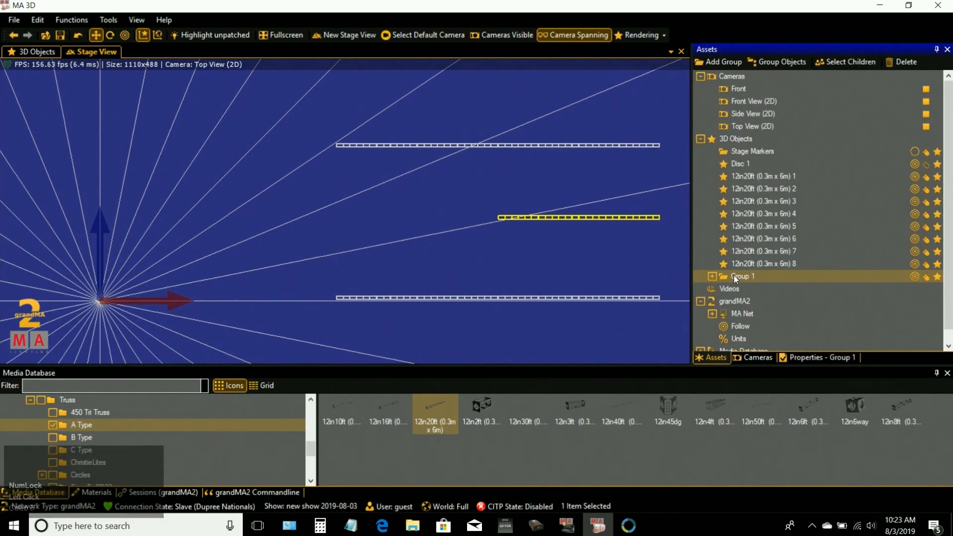
click(712, 276)
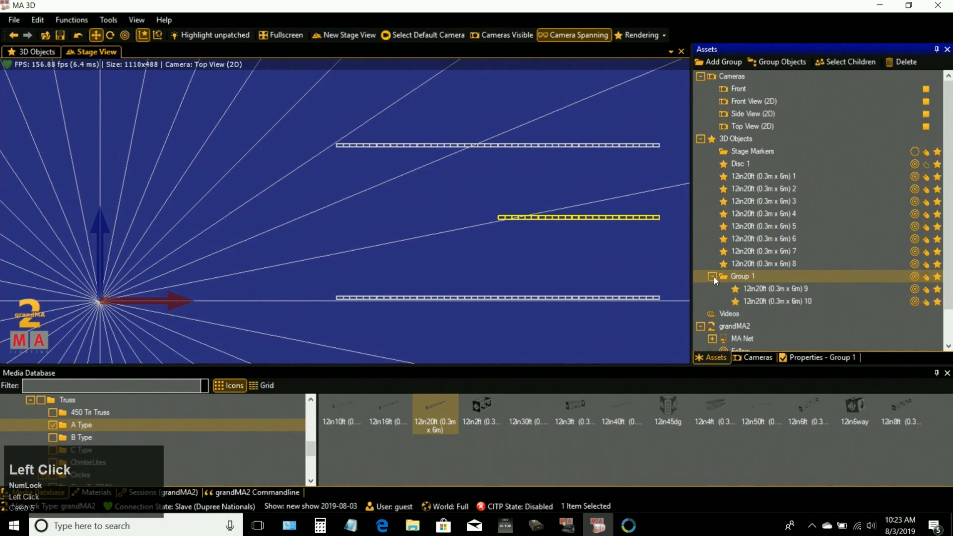
click(760, 290)
shift+click(764, 303)
drag(761, 288, 749, 270)
click(736, 303)
Step: Move the empty Group 1 origin onto the joint between the two middle-row truss segments
drag(171, 301, 652, 284)
drag(577, 227, 579, 144)
drag(660, 220, 657, 220)
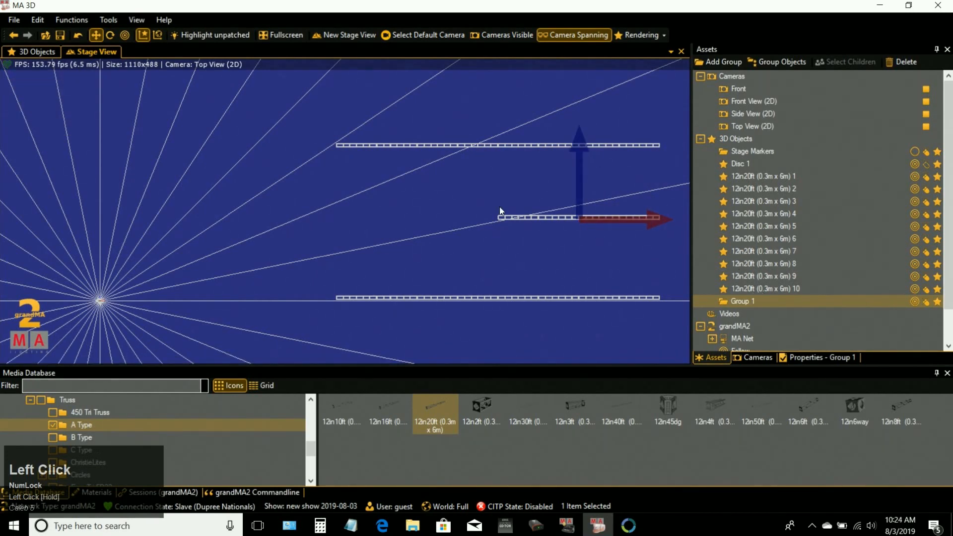
Step: Select truss segments 9 and 10 and put them back into Group 1
click(534, 218)
shift+click(656, 214)
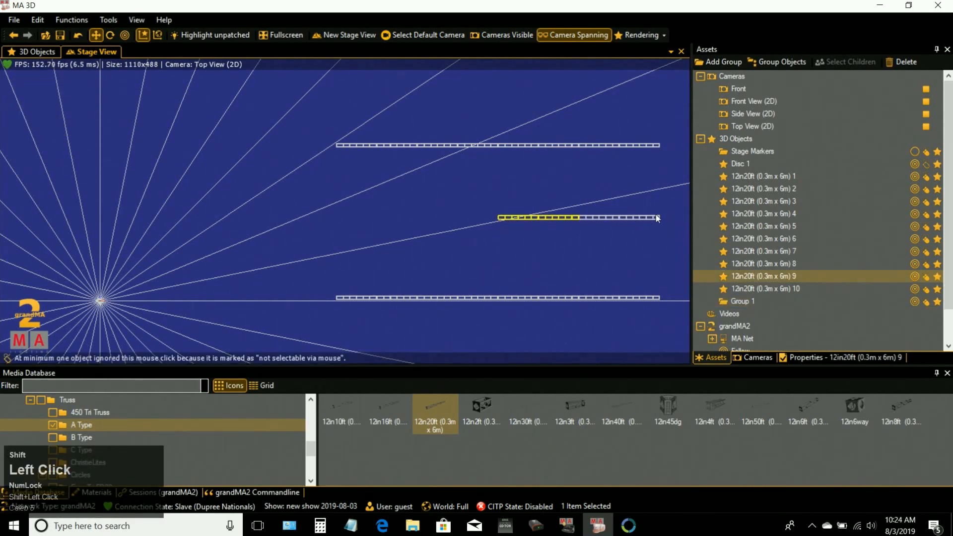
shift+click(659, 216)
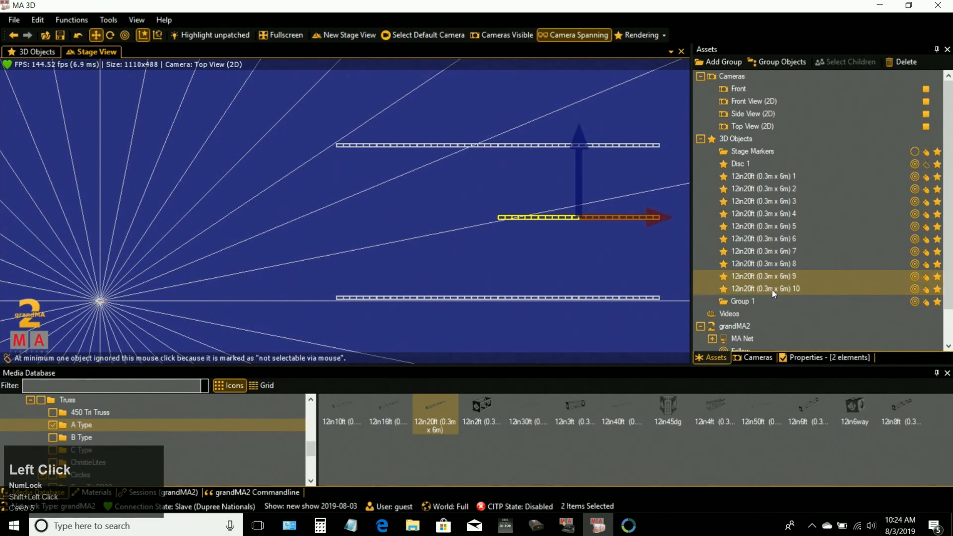
mouse_move(767, 291)
mouse_down()
mouse_move(751, 299)
mouse_move(758, 303)
mouse_up()
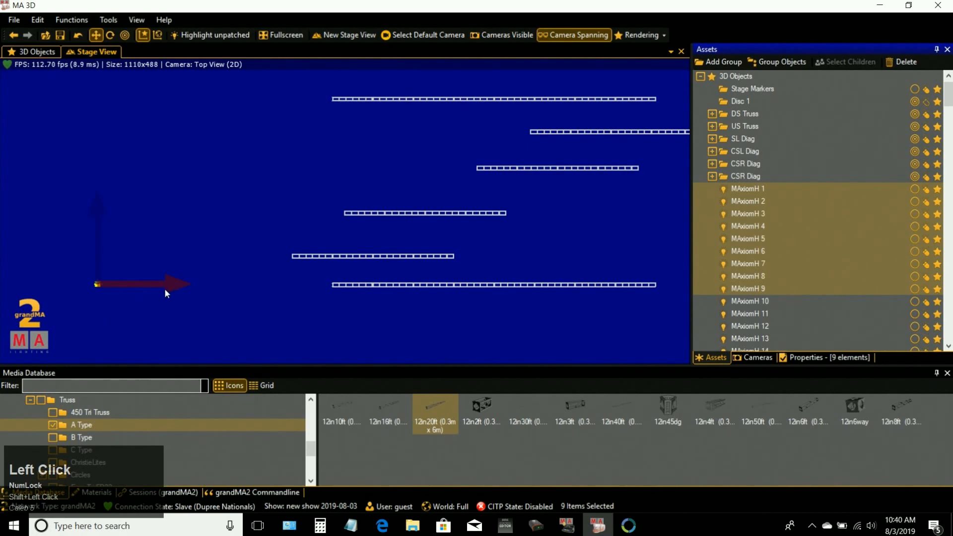
Step: Move fixtures MAxiomH 1 to 9 onto the lowest diagonal truss and spread them evenly along its length
drag(166, 287, 413, 270)
scroll(433, 308, up, 5)
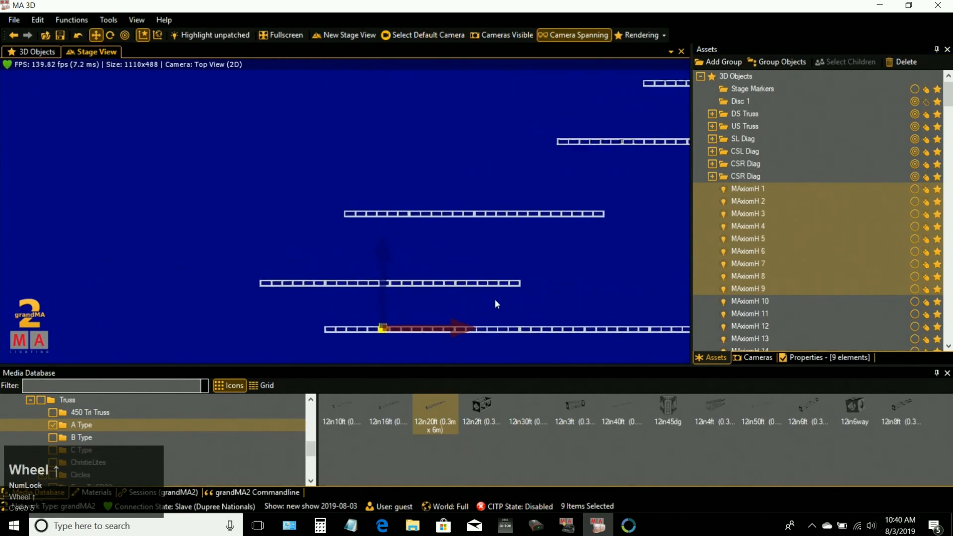
right_drag(523, 300, 348, 219)
drag(335, 229, 349, 172)
drag(406, 254, 595, 250)
scroll(243, 255, down, 1)
Step: Select MAuXBStE 1 to 8 and move them about 51 ft in X and 6 ft in Y, beside the first MAxiomH fixture
scroll(829, 231, down, 20)
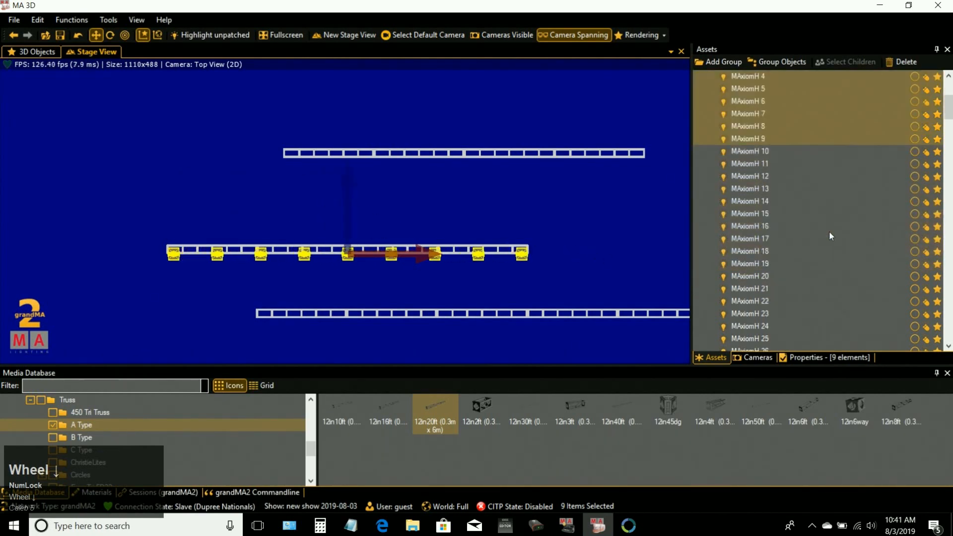
scroll(851, 219, up, 14)
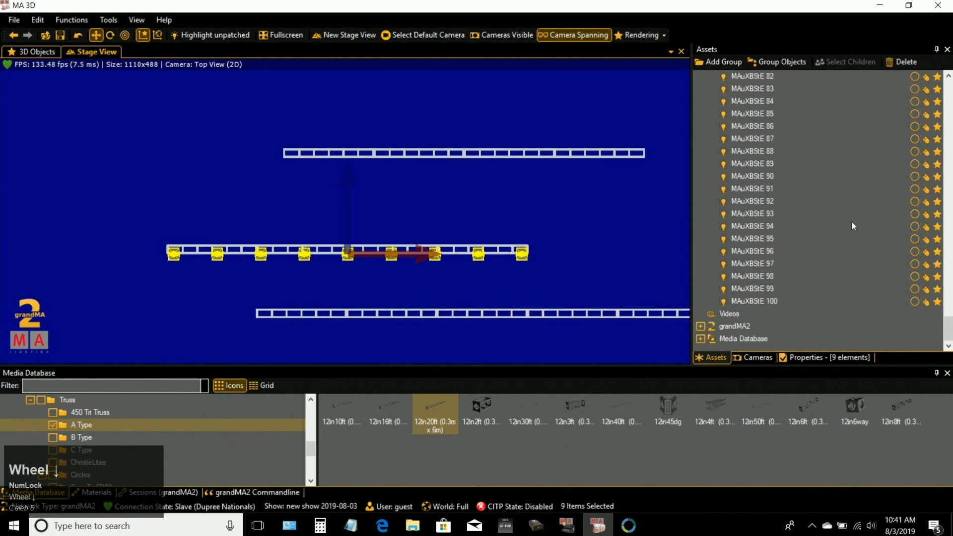
scroll(834, 226, up, 7)
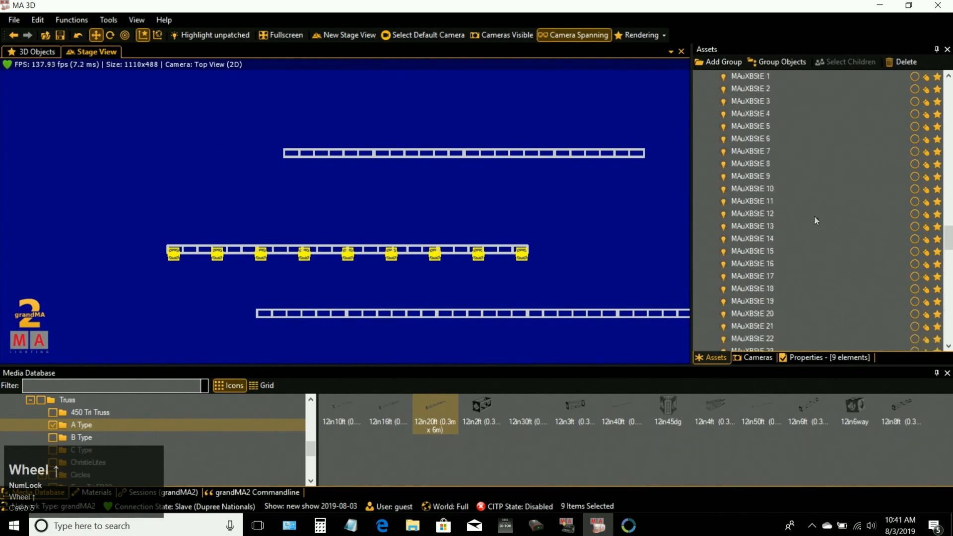
click(749, 151)
shift+click(761, 240)
scroll(440, 204, down, 3)
right_click(428, 311)
click(395, 272)
drag(393, 267, 472, 268)
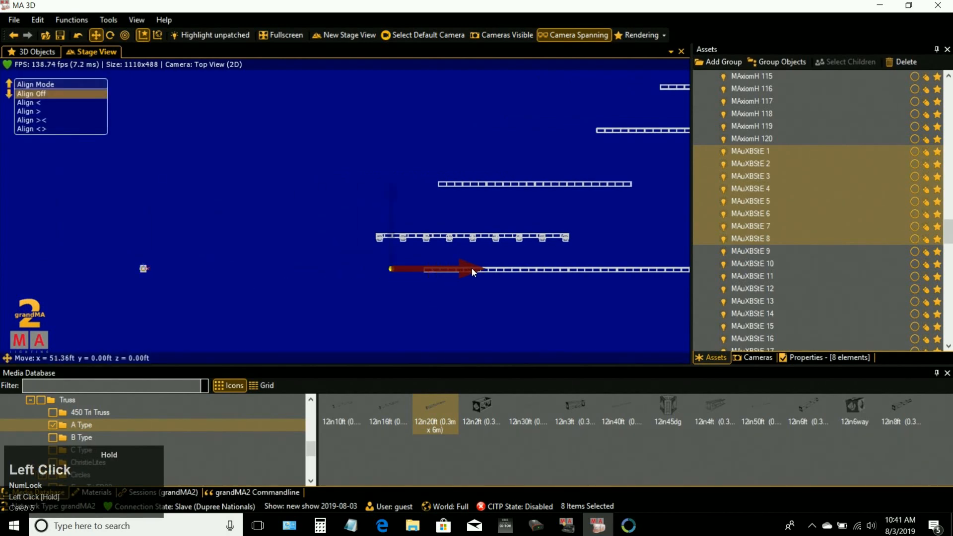
drag(390, 191, 390, 167)
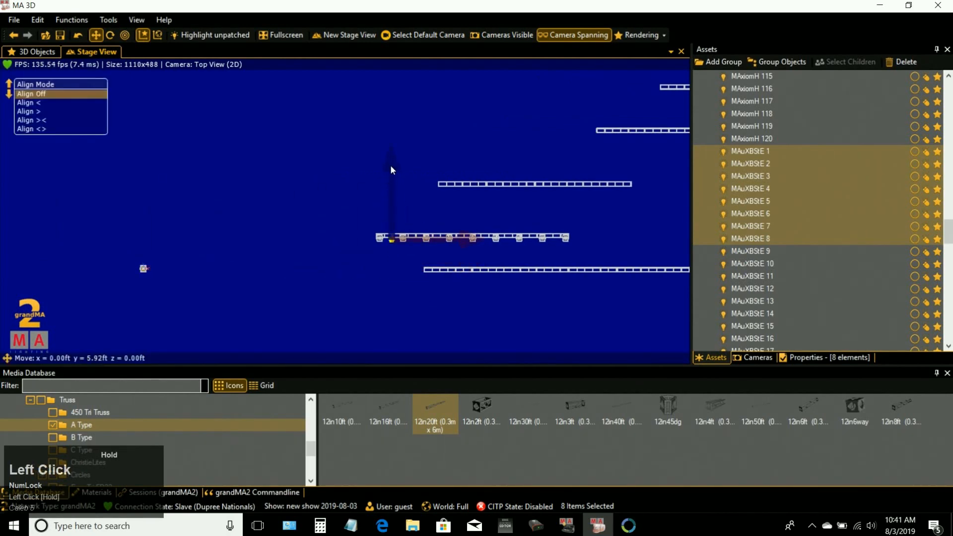
scroll(515, 281, up, 1)
scroll(544, 281, up, 4)
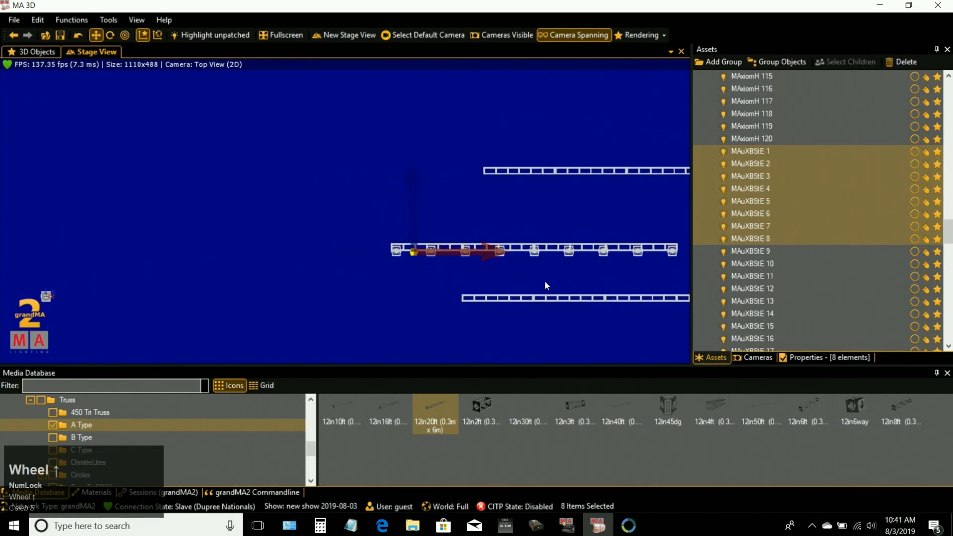
Step: Spread MAuXBStE 1 to 8 evenly along the truss between the MAxiomH fixtures and clear the selection
right_drag(601, 276, 206, 207)
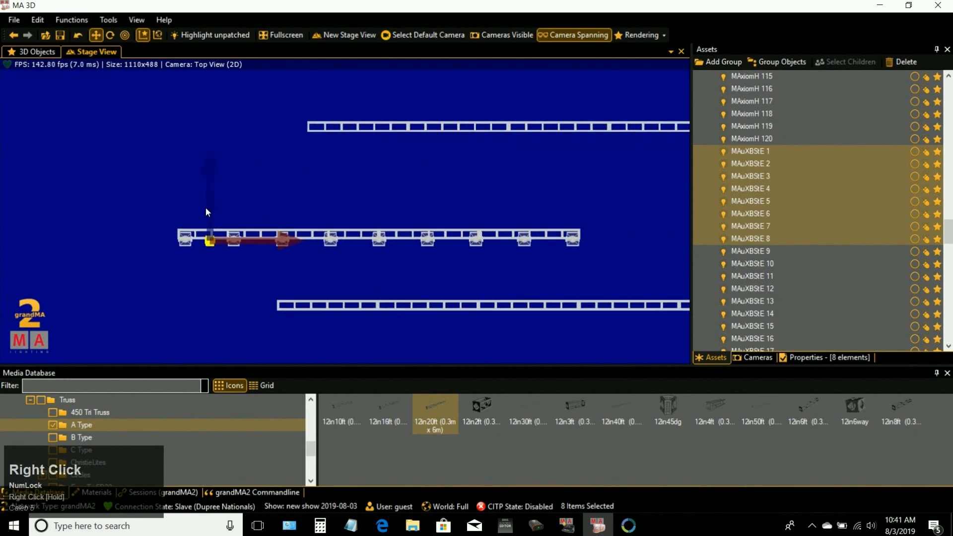
click(210, 166)
drag(284, 241, 624, 216)
scroll(284, 240, down, 1)
click(538, 193)
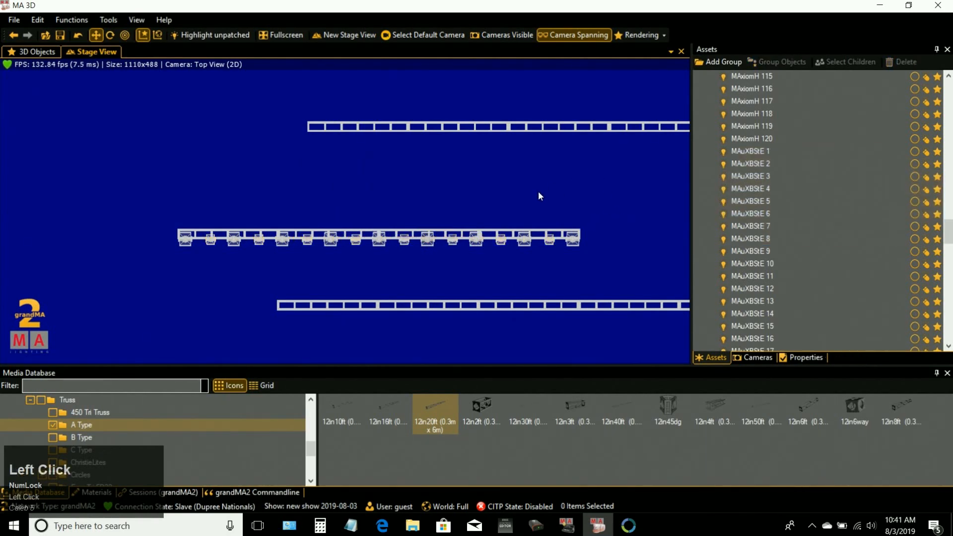
scroll(472, 189, down, 3)
right_drag(508, 221, 487, 234)
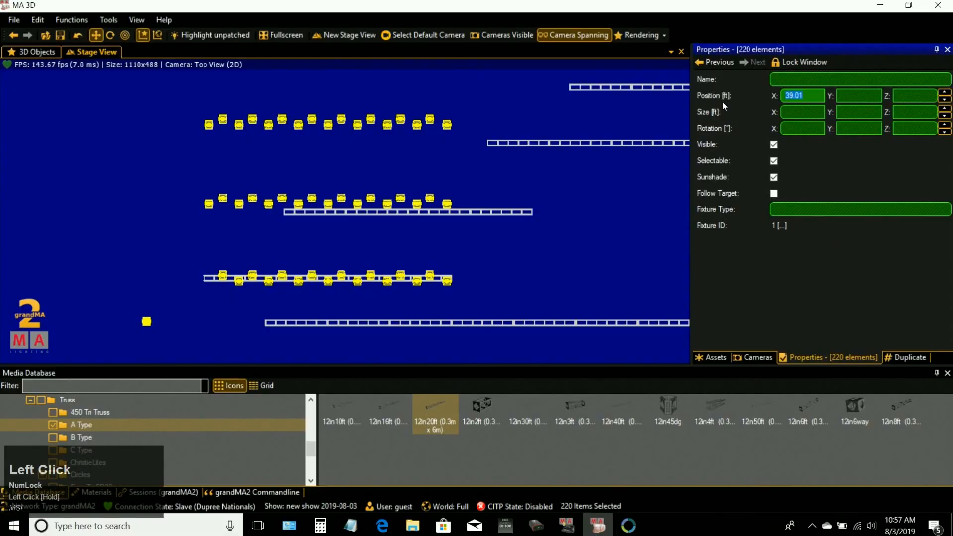
Step: Set the position of all 220 selected fixtures to X 0, Y 0 and Z 0
text(0)
key(Tab)
text(0)
key(Tab)
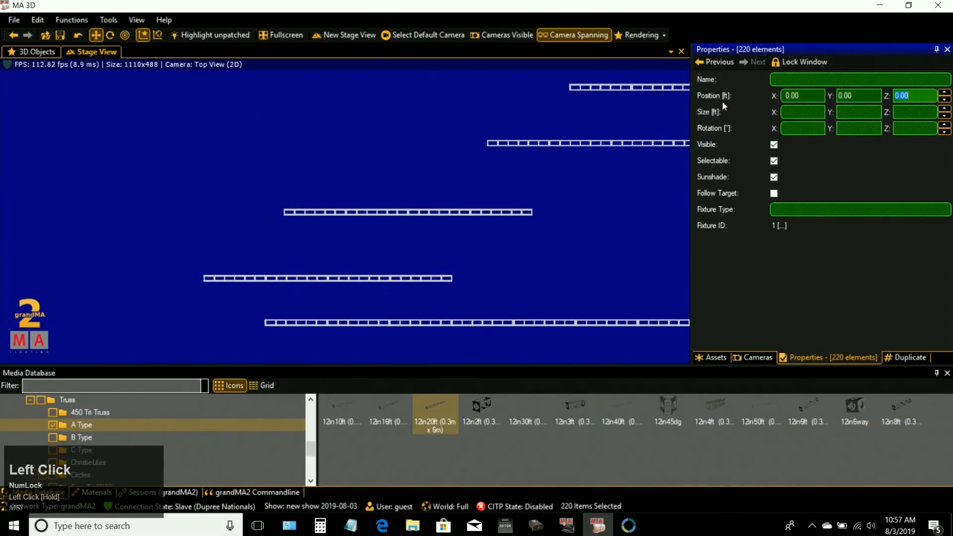
text(0)
key(Return)
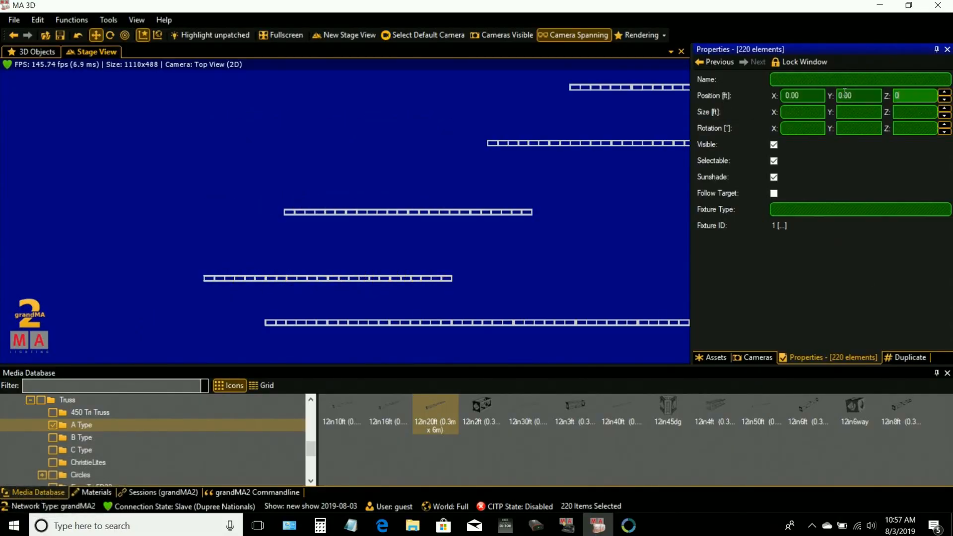
Step: Move MAuXBStE 1 to 32 directly below MAxiomH 9 in the asset list
click(712, 357)
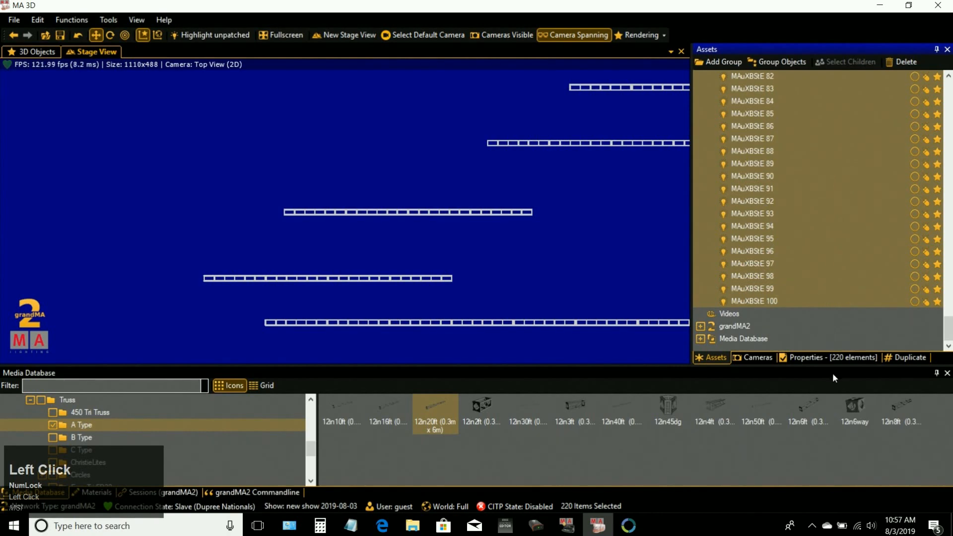
scroll(884, 237, up, 1)
drag(945, 330, 935, 113)
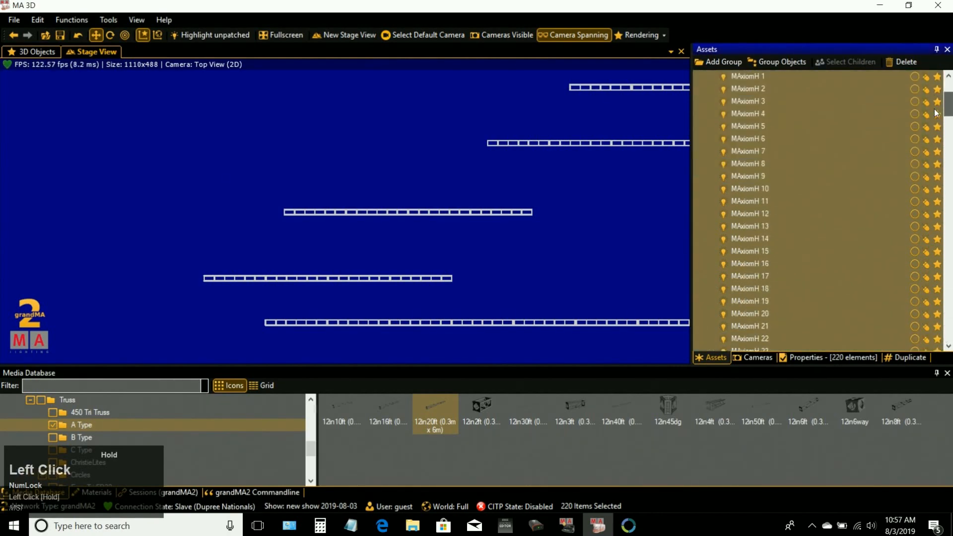
click(751, 189)
click(839, 177)
drag(948, 114, 947, 242)
key(Escape)
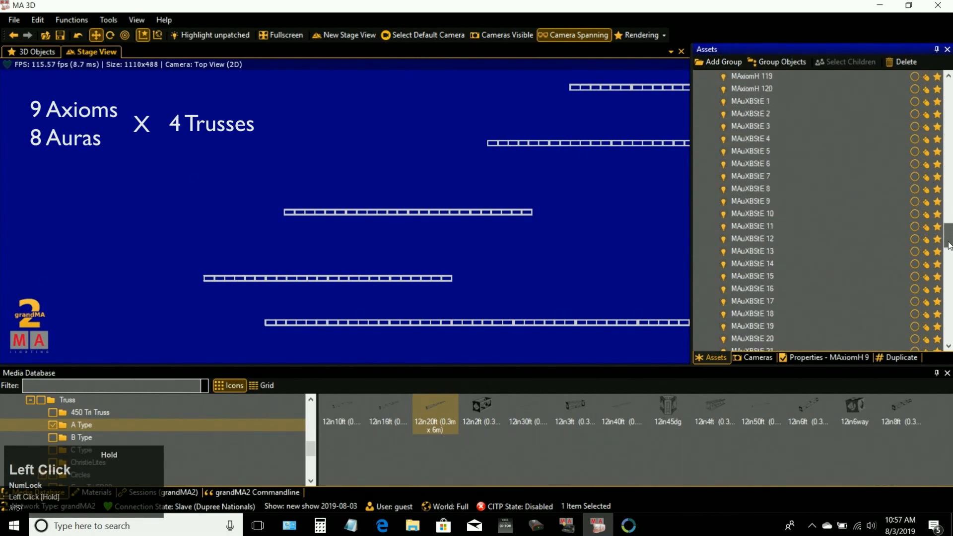
click(752, 101)
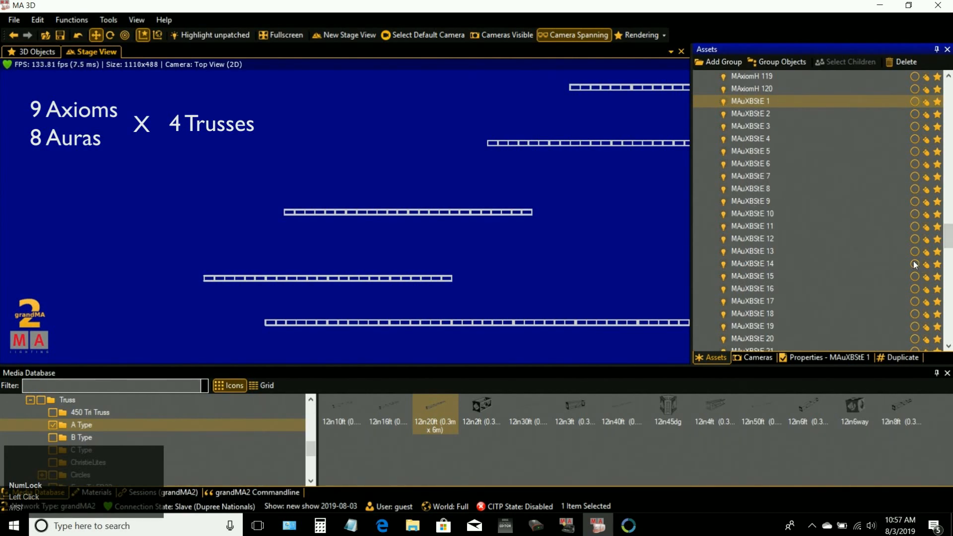
drag(949, 240, 949, 272)
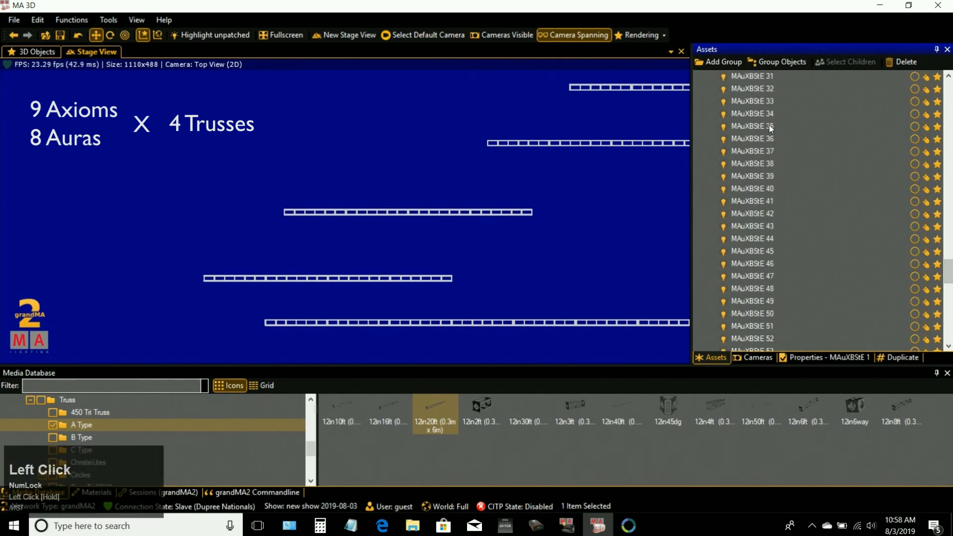
shift+click(765, 93)
scroll(781, 186, up, 12)
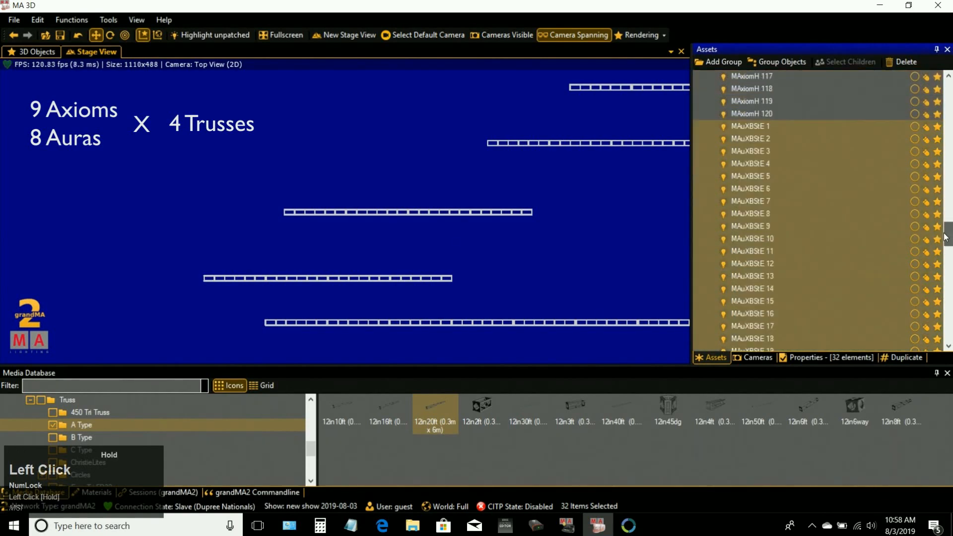
drag(762, 167, 758, 308)
Step: Move MAuXBStE 9 to 32 directly below MAxiomH 18 in the asset list
scroll(844, 238, down, 4)
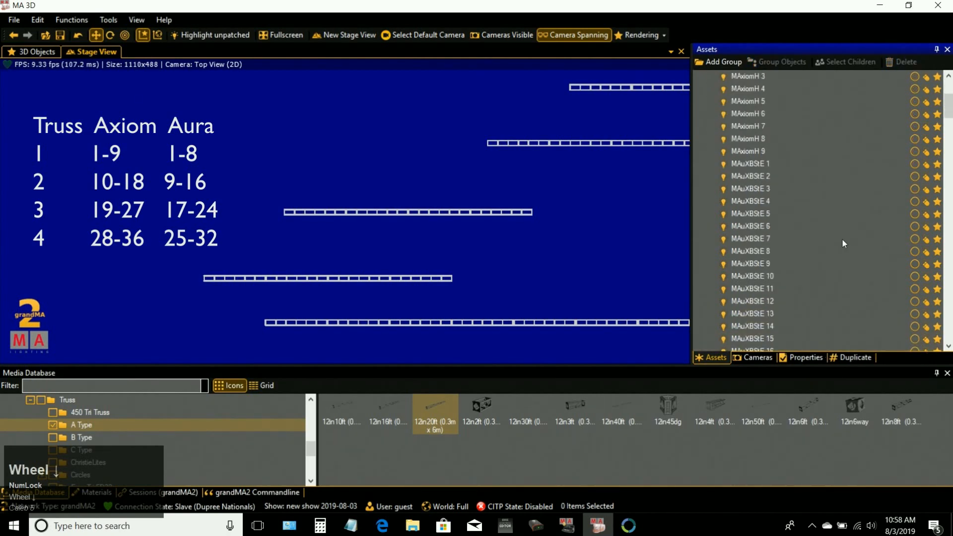
click(755, 266)
scroll(774, 300, down, 7)
shift+click(763, 290)
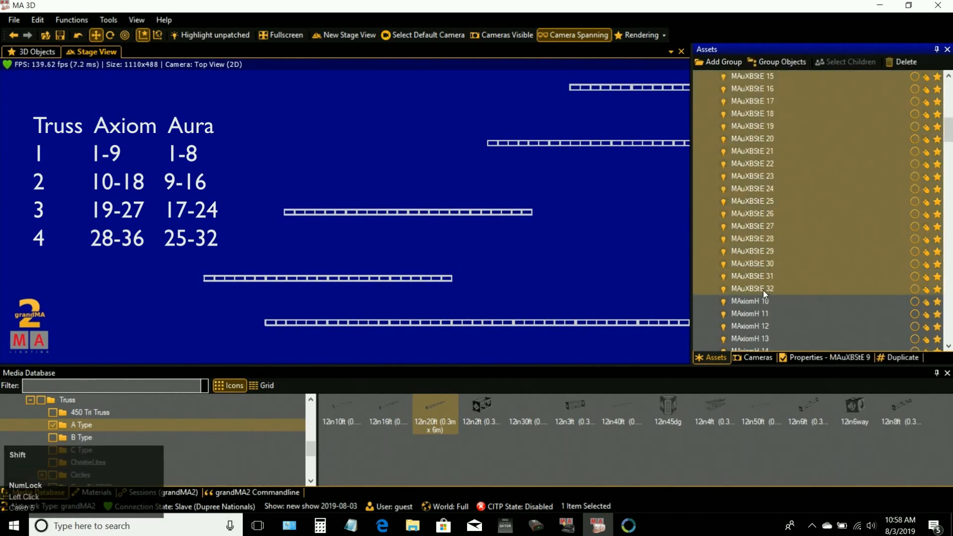
scroll(763, 230, up, 4)
drag(751, 153, 754, 269)
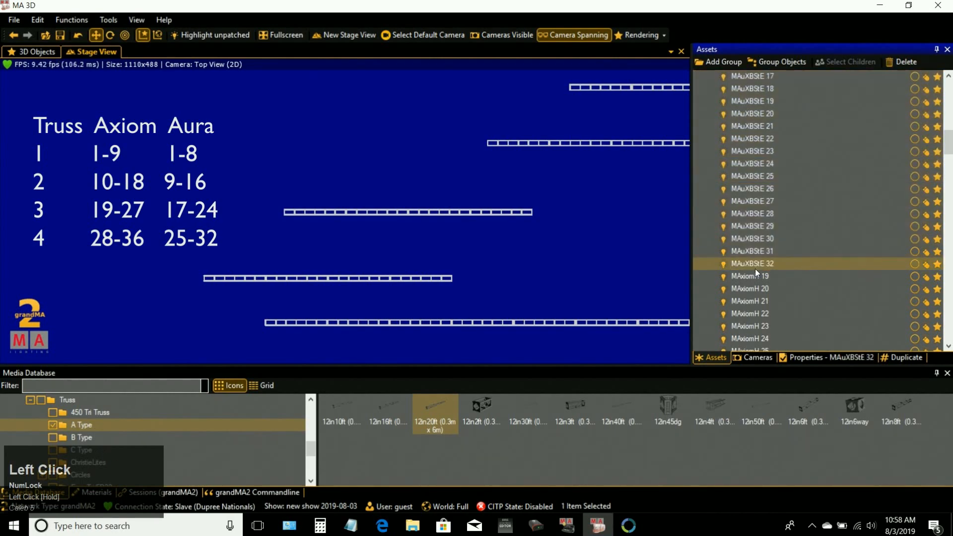
scroll(769, 193, up, 5)
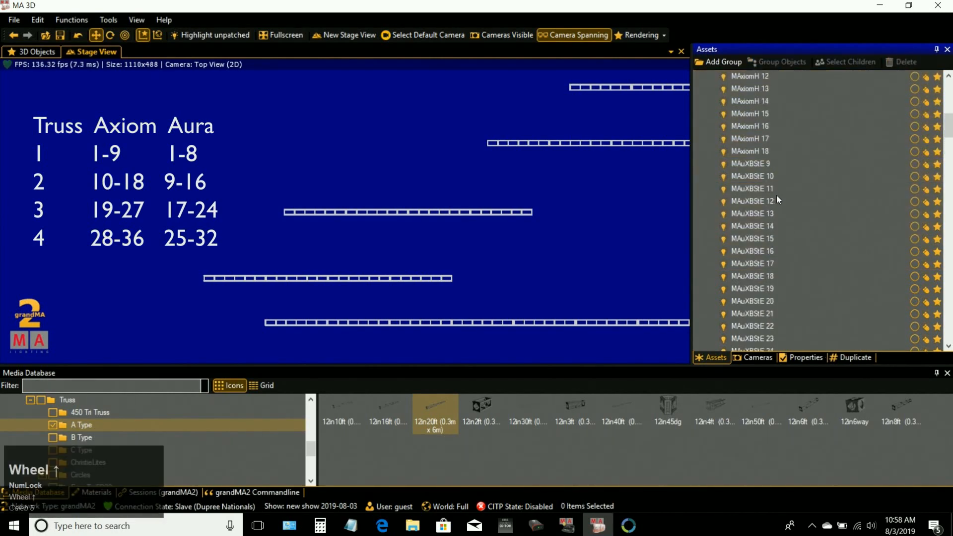
Step: Move MAuXBStE 17 to 32 directly below MAxiomH 27 in the asset list
scroll(777, 192, up, 2)
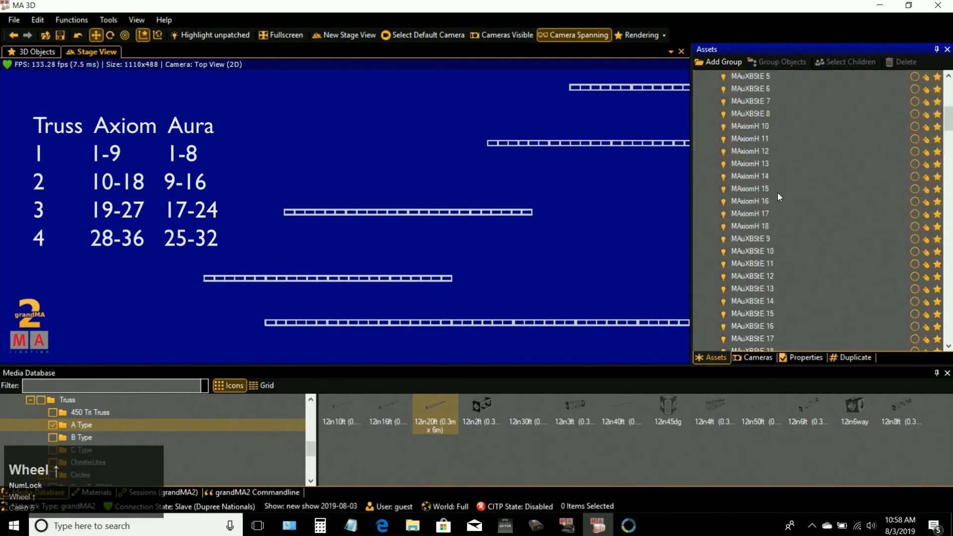
scroll(778, 191, down, 2)
scroll(777, 190, down, 1)
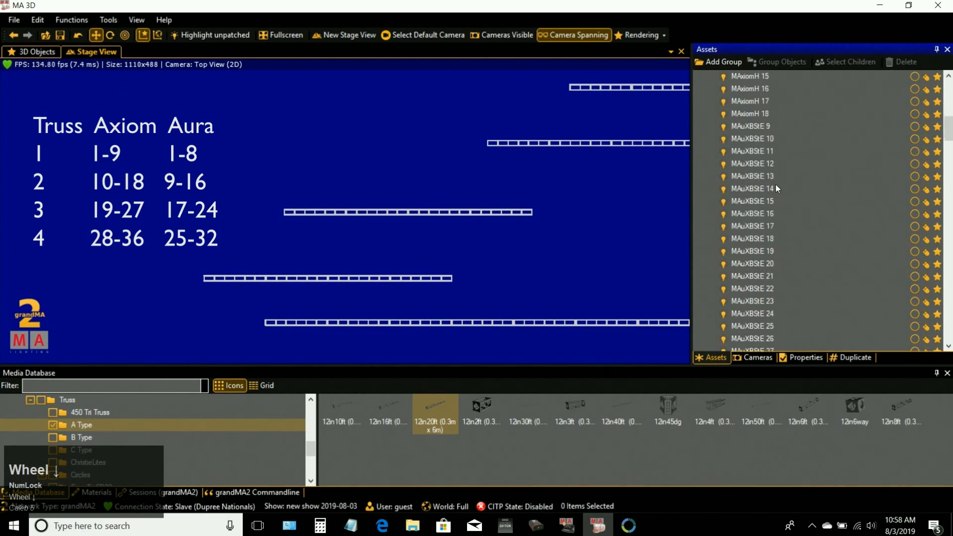
click(769, 136)
click(767, 126)
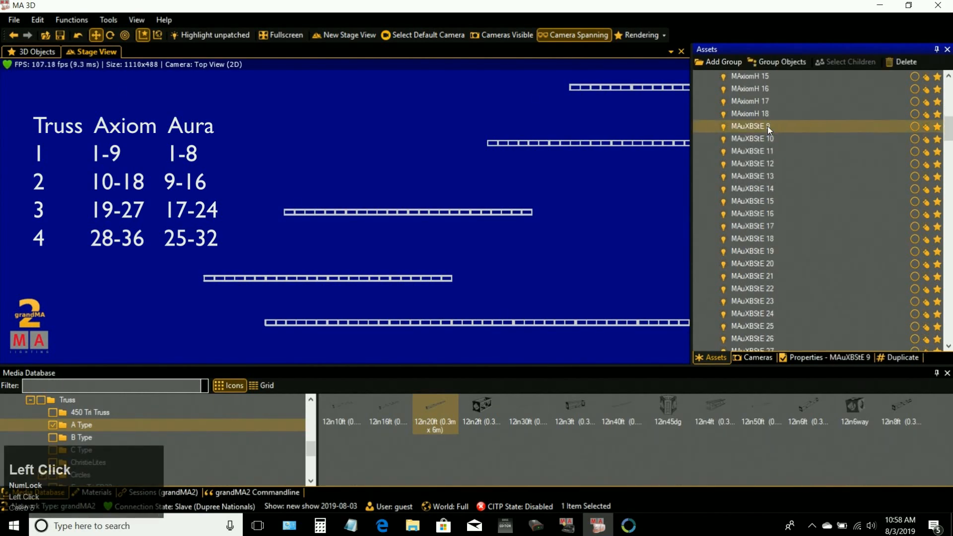
key(Down)
key(Down)
key(Down)
key(Down)
key(Down)
key(Down)
key(Down)
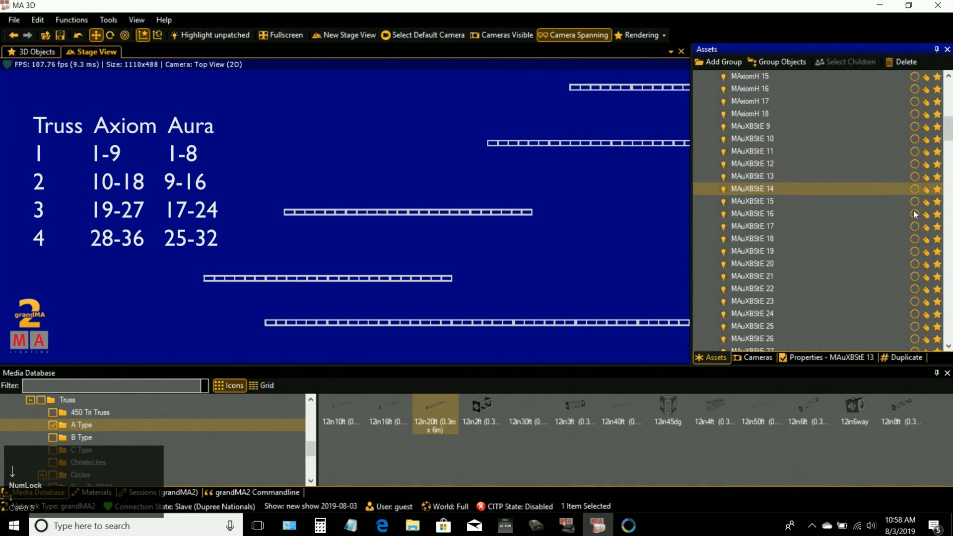
key(Down)
scroll(792, 272, down, 3)
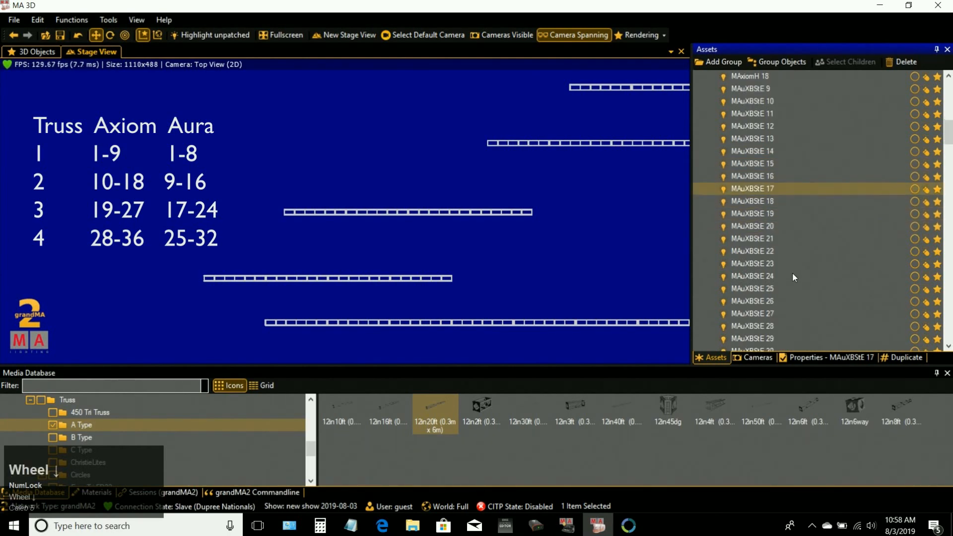
scroll(791, 273, down, 1)
shift+click(755, 258)
scroll(761, 216, up, 2)
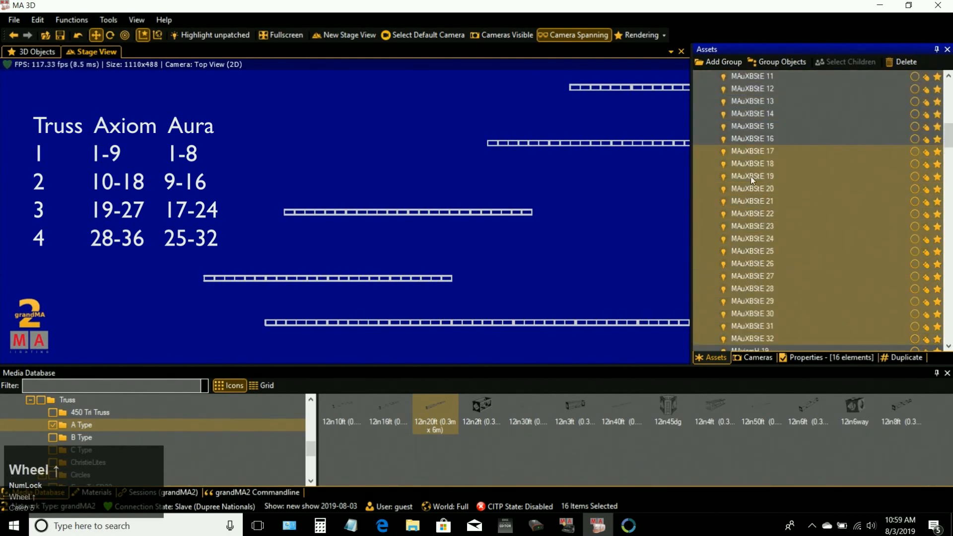
drag(755, 155, 764, 221)
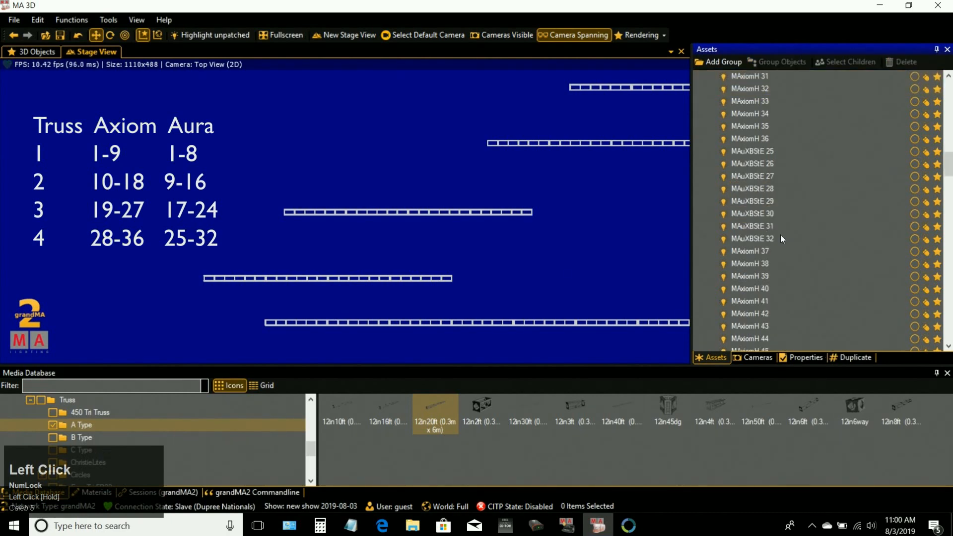
Step: Review the truss 1 fixtures in the asset list by selecting MAxiomH 1 to 9 and MAuXBStE 1 to 8 in turn
scroll(781, 190, up, 5)
scroll(782, 192, down, 5)
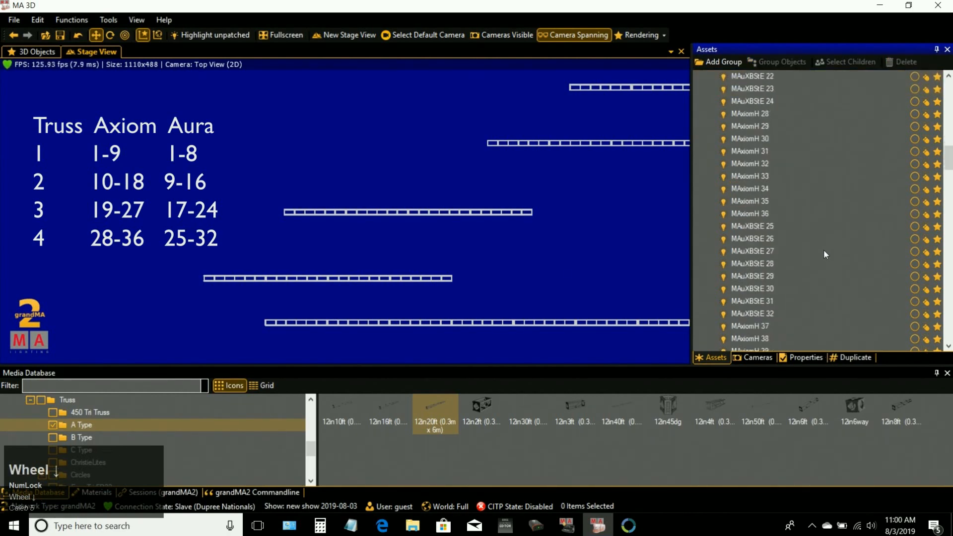
scroll(821, 247, down, 1)
click(755, 214)
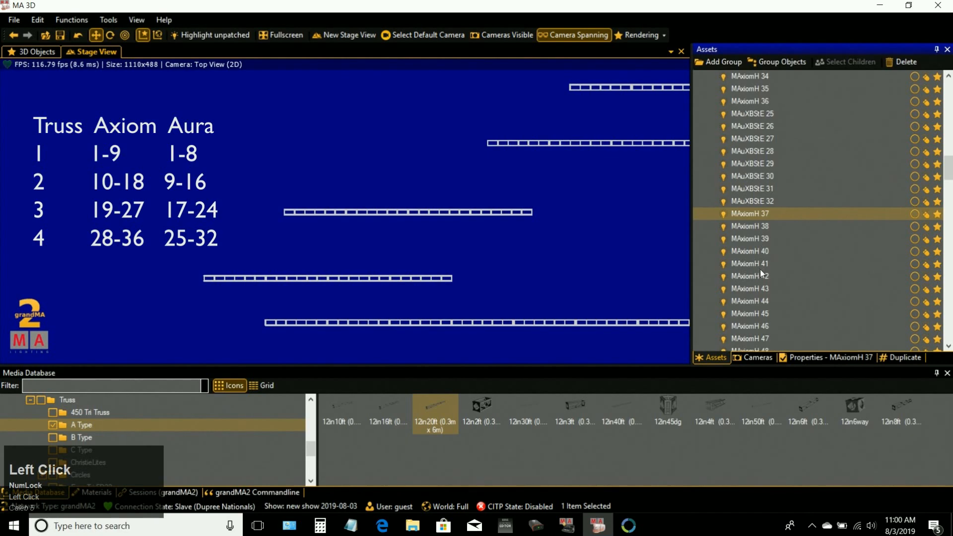
scroll(794, 268, up, 3)
drag(947, 151, 945, 102)
click(749, 114)
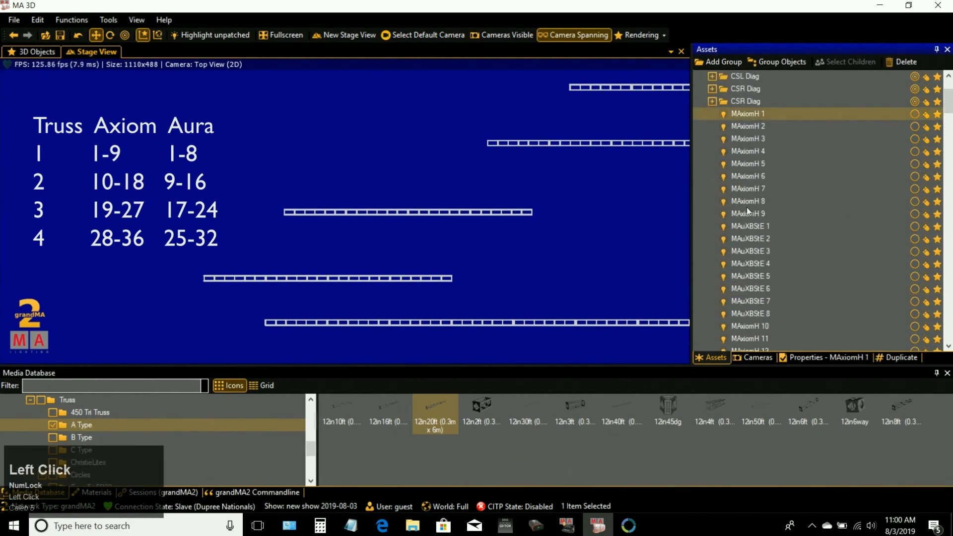
shift+click(745, 213)
click(753, 226)
scroll(757, 210, down, 4)
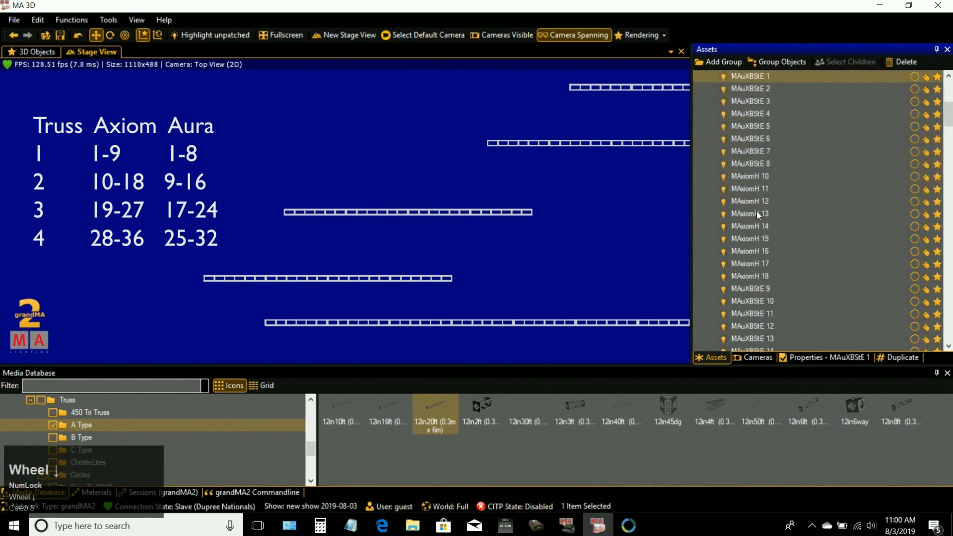
shift+click(758, 163)
Step: Check the truss 2 block in the asset list by selecting MAxiomH 10 to 18 and MAuXBStE 9 to 16 in turn
scroll(759, 201, down, 2)
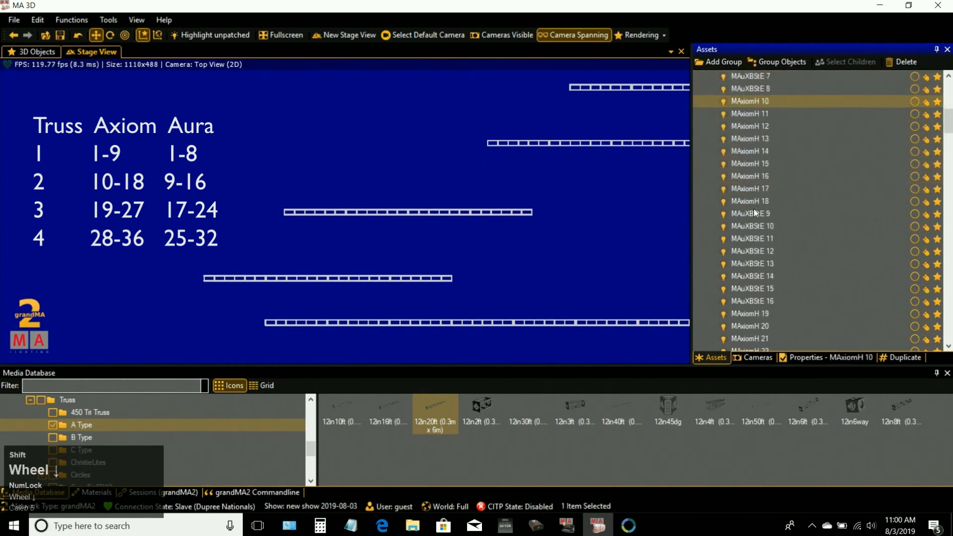
shift+click(756, 202)
click(759, 215)
scroll(759, 251, down, 1)
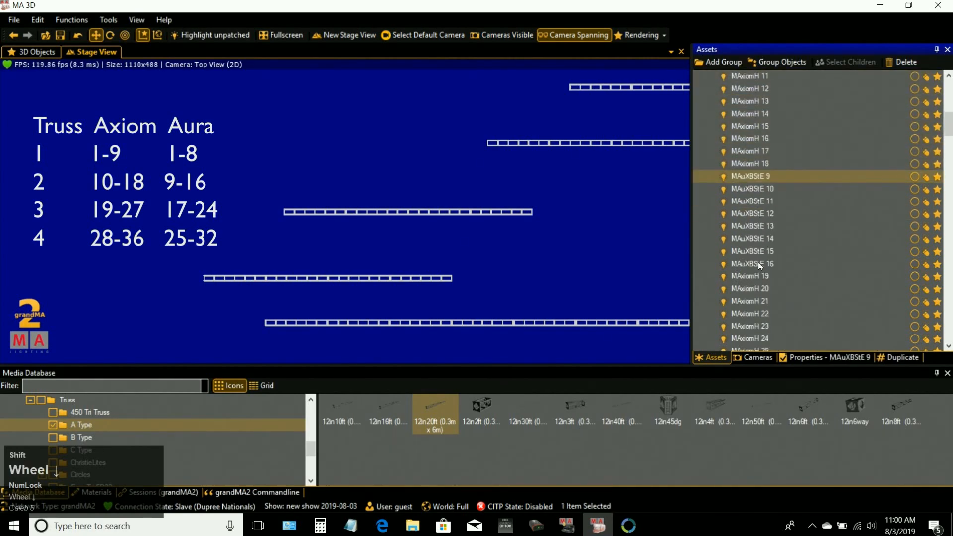
shift+click(758, 261)
Step: Check the truss 3 block in the asset list by selecting MAxiomH 19 to 27 and MAuXBStE 17 to 24 in turn
scroll(755, 234, down, 1)
click(756, 237)
scroll(767, 258, down, 2)
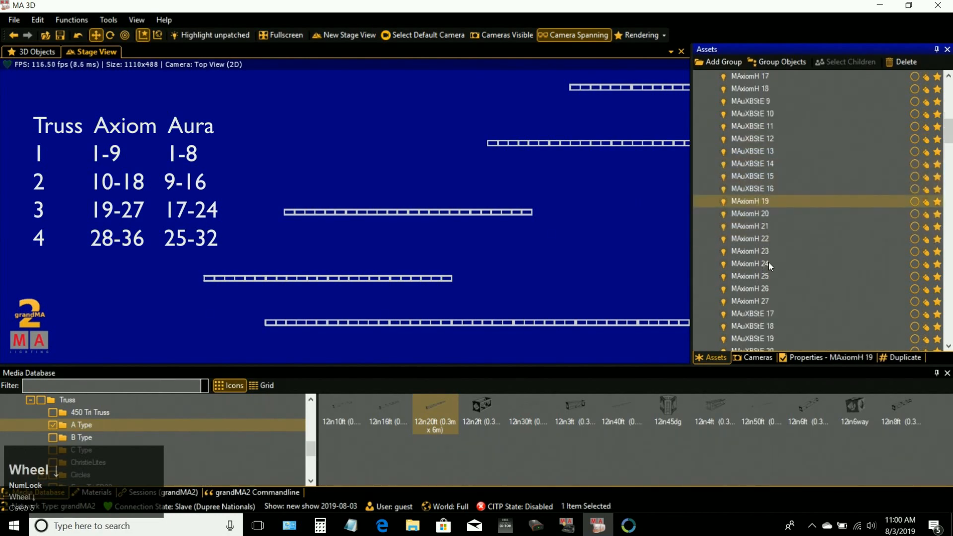
shift+click(762, 261)
scroll(759, 251, down, 1)
click(758, 238)
scroll(758, 243, down, 2)
shift+click(763, 251)
Step: Check the truss 4 block in the asset list by selecting MAxiomH 28 to 36 and MAuXBStE 25 to 32 in turn
scroll(754, 223, down, 2)
click(749, 192)
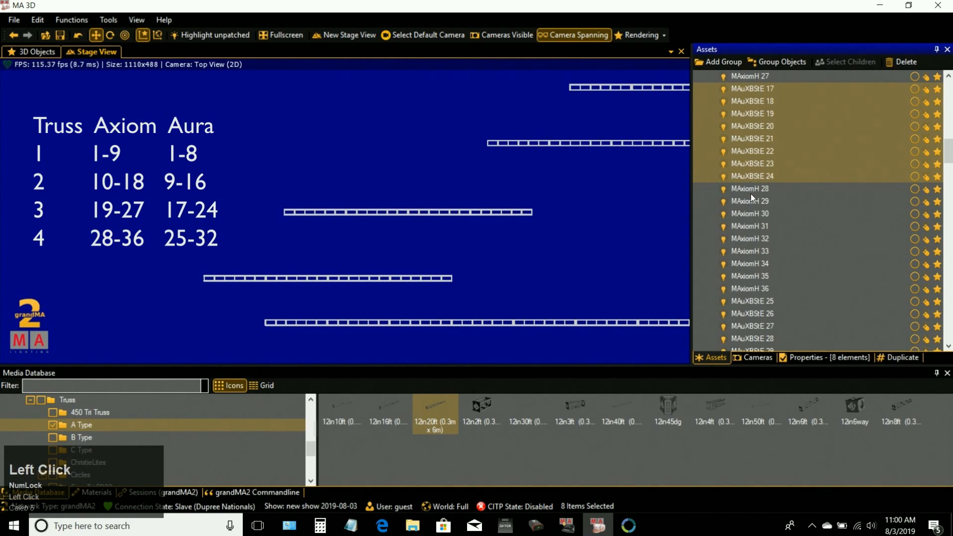
shift+click(757, 276)
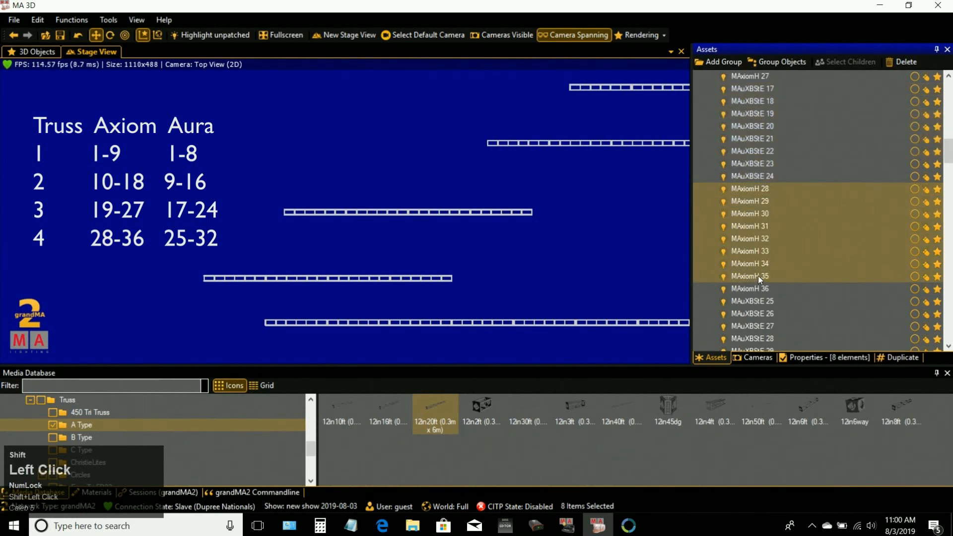
shift+click(764, 287)
scroll(744, 248, down, 3)
click(757, 192)
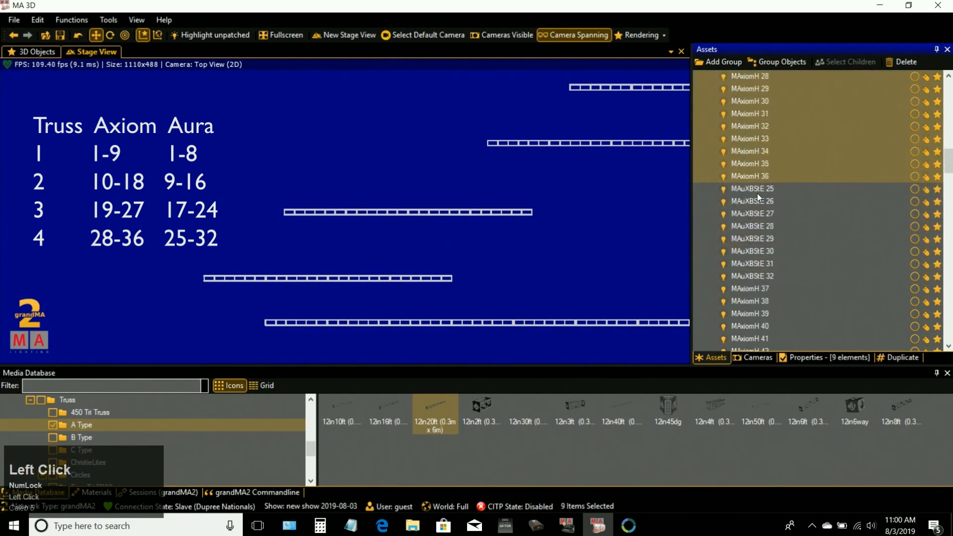
shift+click(760, 278)
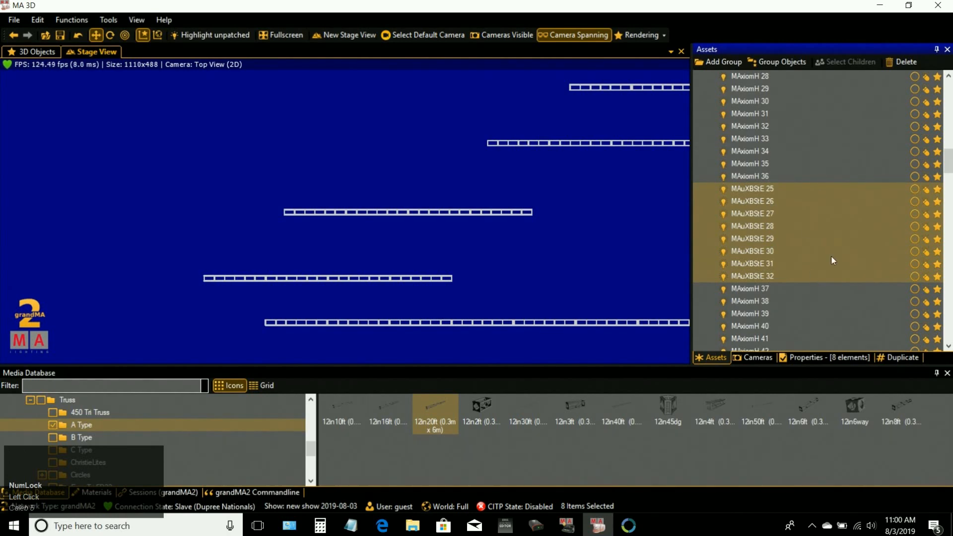
Step: Place MAxiomH 1 to 9 on the second truss from downstage and spread them evenly along its downstage edge
right_drag(323, 237, 468, 234)
scroll(927, 170, up, 4)
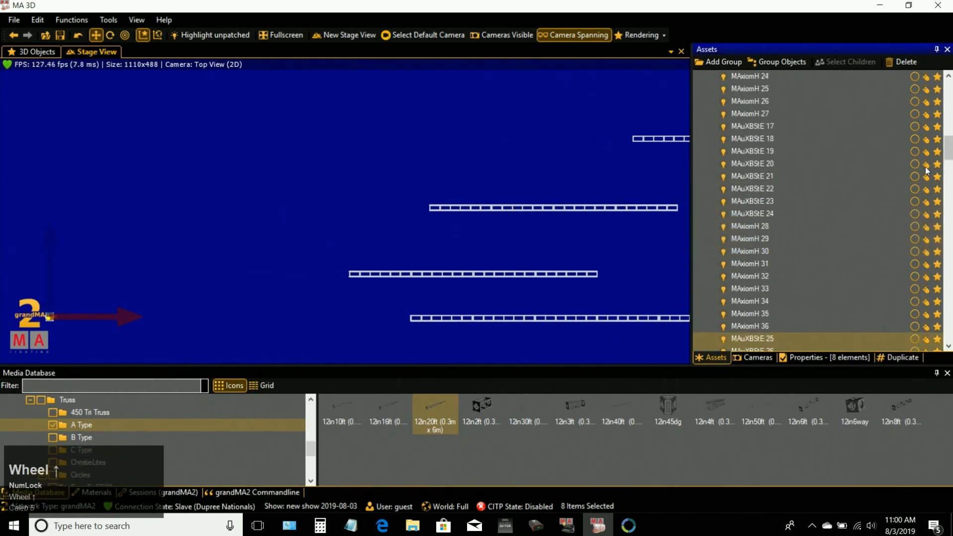
drag(947, 146, 947, 95)
click(748, 151)
shift+click(748, 251)
right_drag(341, 304, 367, 278)
drag(151, 291, 455, 291)
drag(380, 215, 379, 181)
drag(455, 260, 694, 249)
scroll(476, 259, down, 1)
drag(498, 182, 498, 177)
Step: Place MAuXBStE 1 to 8 on the upstage edge of the same truss and spread them evenly between the MAxiomH fixtures
scroll(800, 285, down, 9)
scroll(800, 285, up, 7)
click(750, 188)
shift+click(763, 277)
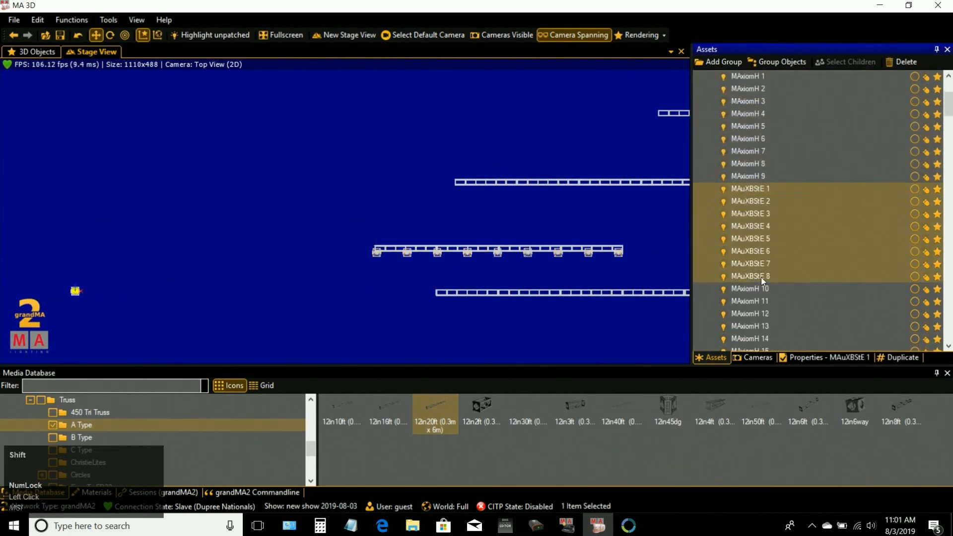
drag(151, 234, 469, 255)
drag(393, 167, 393, 177)
scroll(673, 264, down, 1)
drag(464, 245, 671, 264)
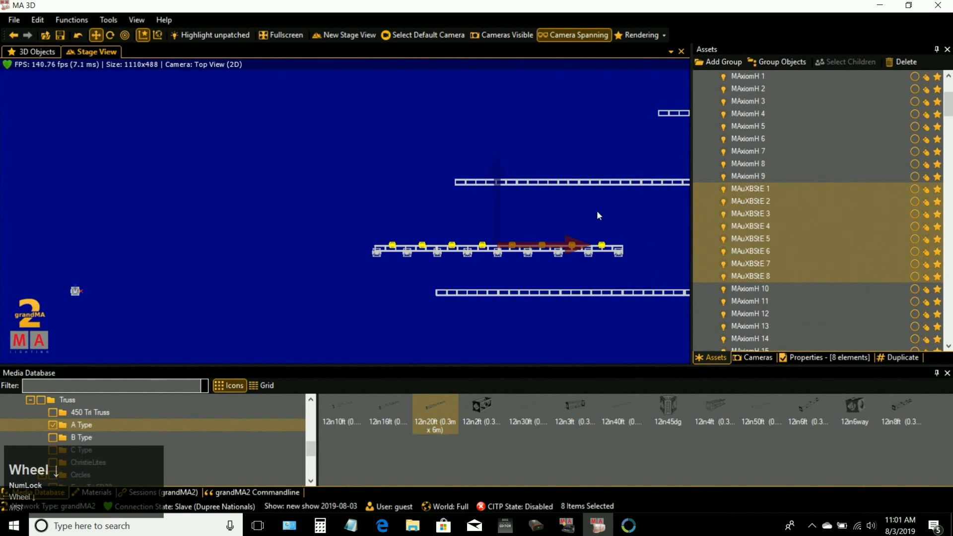
Step: Move the placed MAxiomH 1 to 9 and MAuXBStE 1 to 8 into the second CSR Diag group
drag(351, 234, 663, 276)
scroll(780, 241, up, 4)
mouse_move(753, 199)
mouse_down()
mouse_move(753, 177)
mouse_move(736, 190)
mouse_up()
click(752, 201)
scroll(767, 249, down, 4)
shift+click(767, 250)
scroll(767, 249, up, 4)
Step: Rename the second CSR Diag group as SR Diag
click(736, 103)
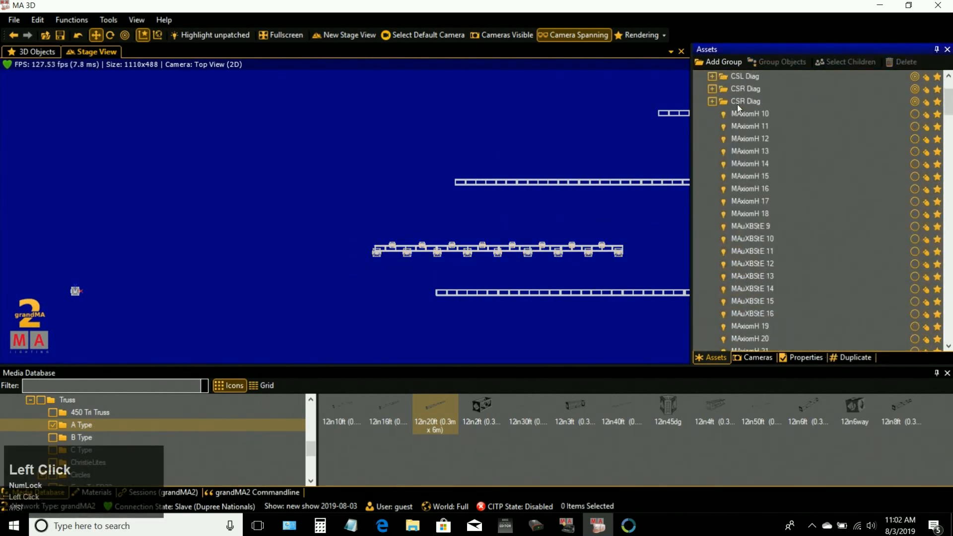
click(736, 103)
key(BackSpace)
key(Return)
Step: Shift the two 12in20ft truss sections of the SR Diag group into line with the row of placed fixtures
middle_drag(676, 193, 633, 211)
click(518, 267)
click(745, 89)
click(741, 126)
scroll(778, 222, up, 1)
click(712, 164)
click(774, 326)
shift+click(774, 339)
drag(567, 201, 523, 266)
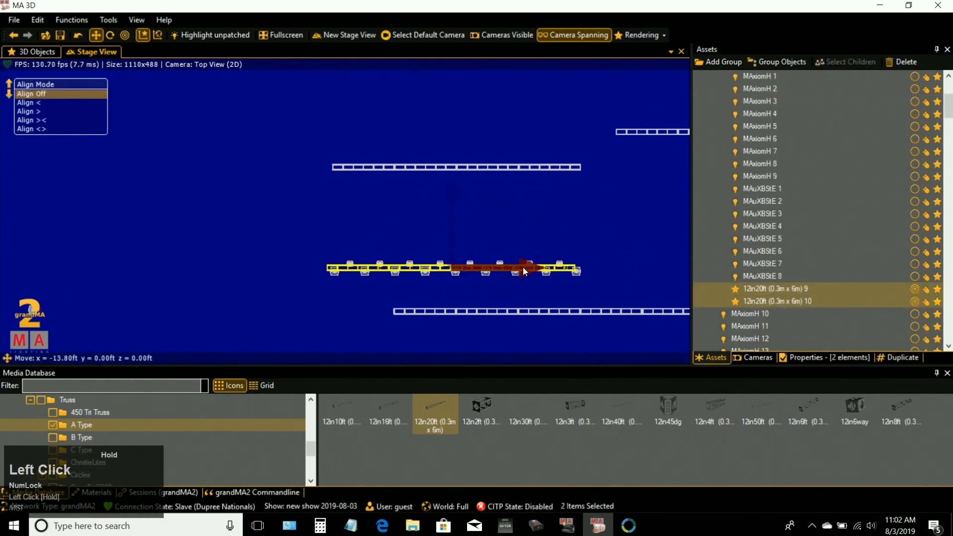
click(453, 195)
Step: Duplicate the SR Diag group once using other fixtures starting at MAxiomH 10, and move the copy straight upstage of the original
scroll(743, 210, up, 5)
click(743, 214)
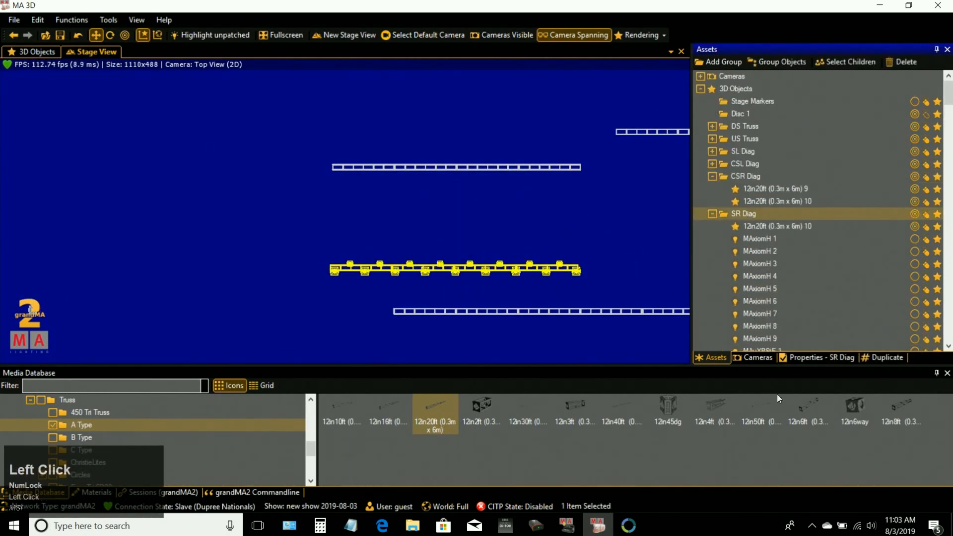
click(878, 358)
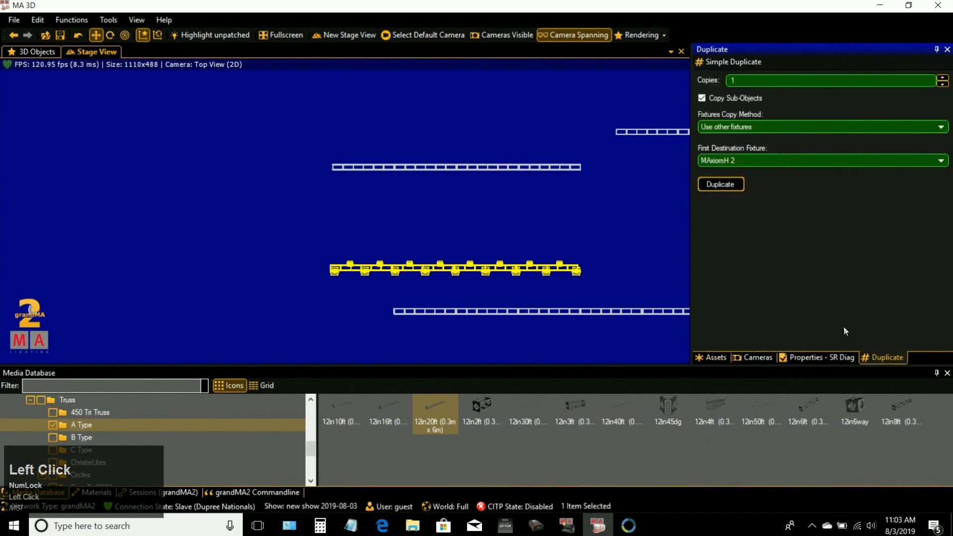
click(747, 161)
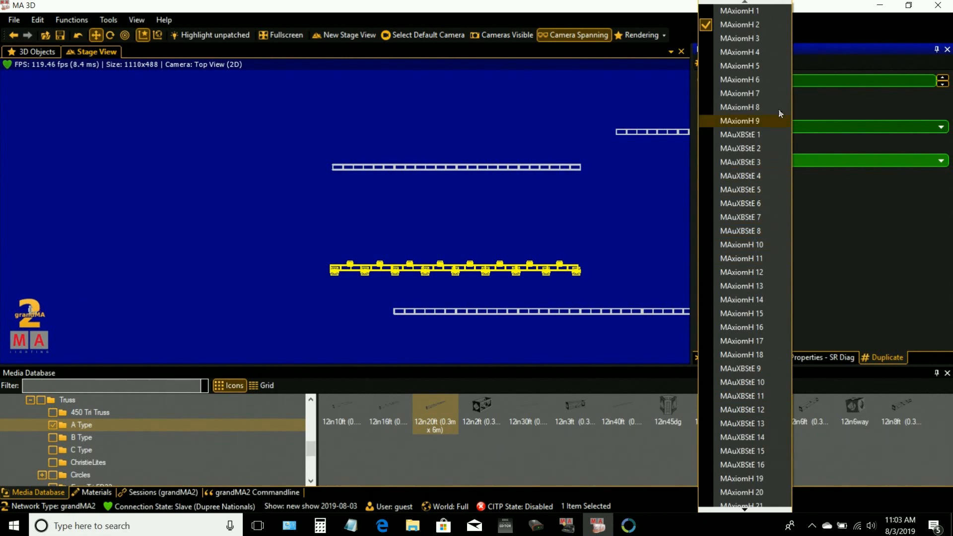
click(760, 245)
click(725, 185)
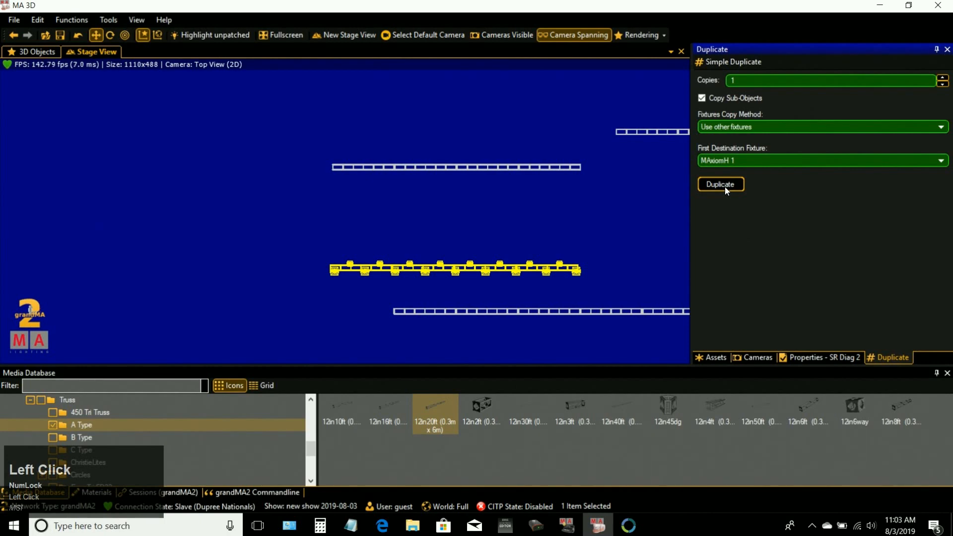
drag(331, 201, 323, 134)
Step: Duplicate the group with MAxiomH 19 as first destination fixture, and move the copy across stage and 11 ft downstage, level with the original truss
right_drag(606, 252, 291, 251)
click(746, 161)
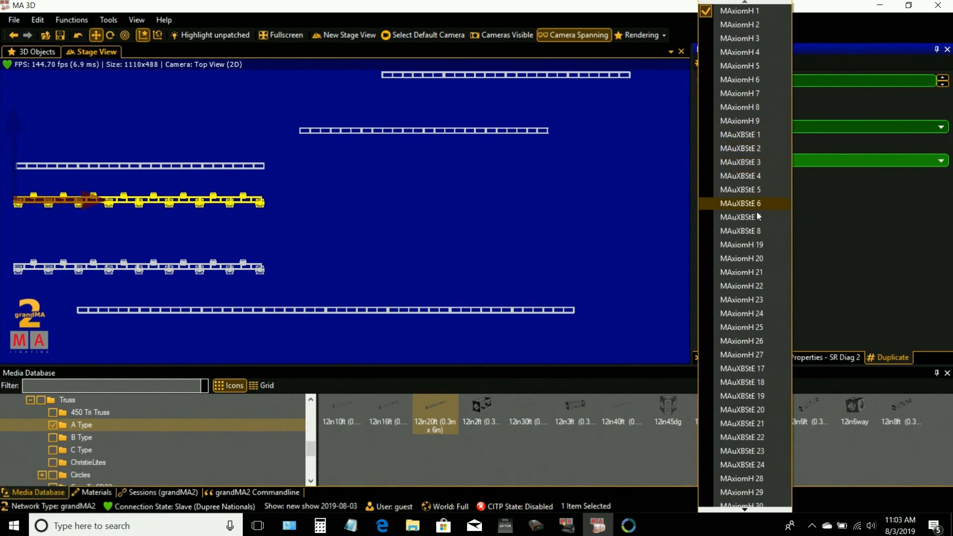
click(752, 247)
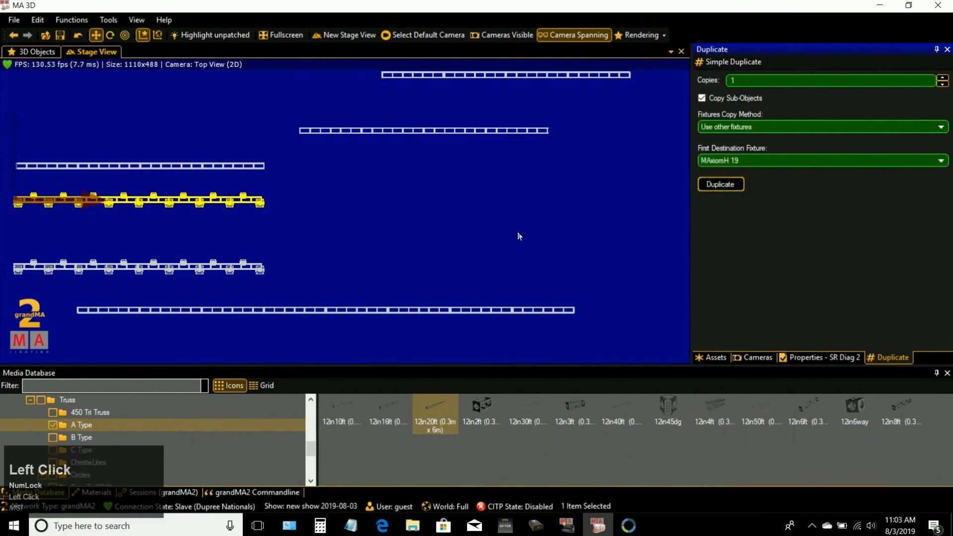
drag(207, 250, 314, 192)
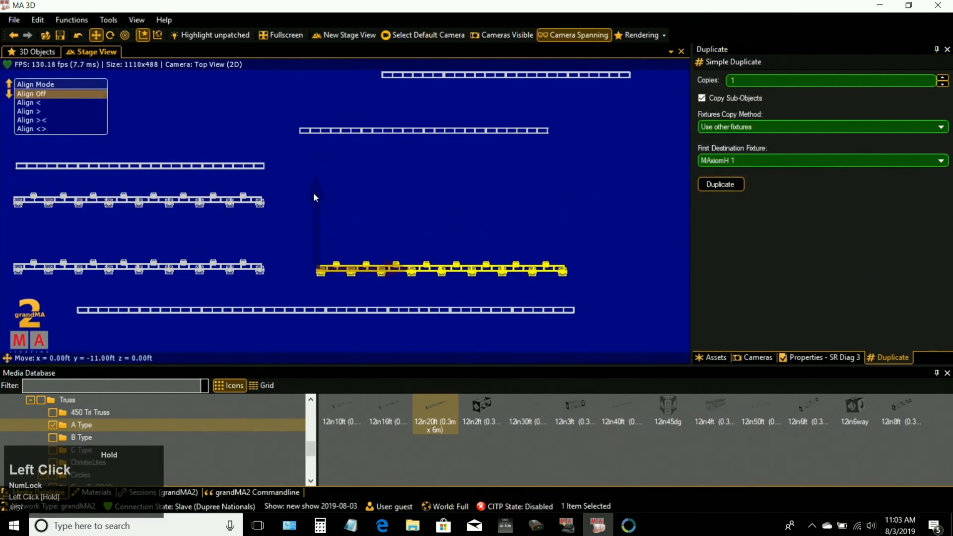
Step: Duplicate the group with MAxiomH 28 as first destination fixture, and move the copy upstage of the third truss
click(741, 160)
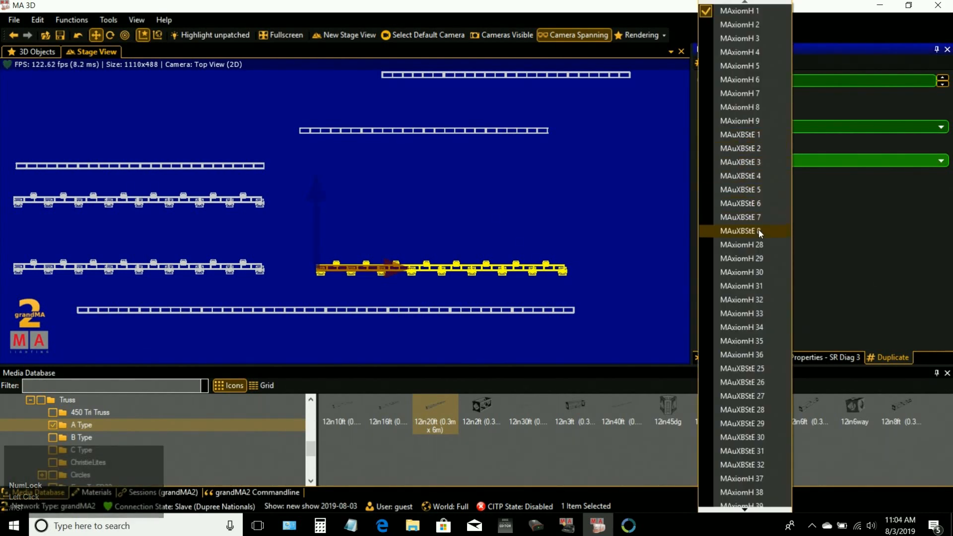
click(752, 245)
click(720, 184)
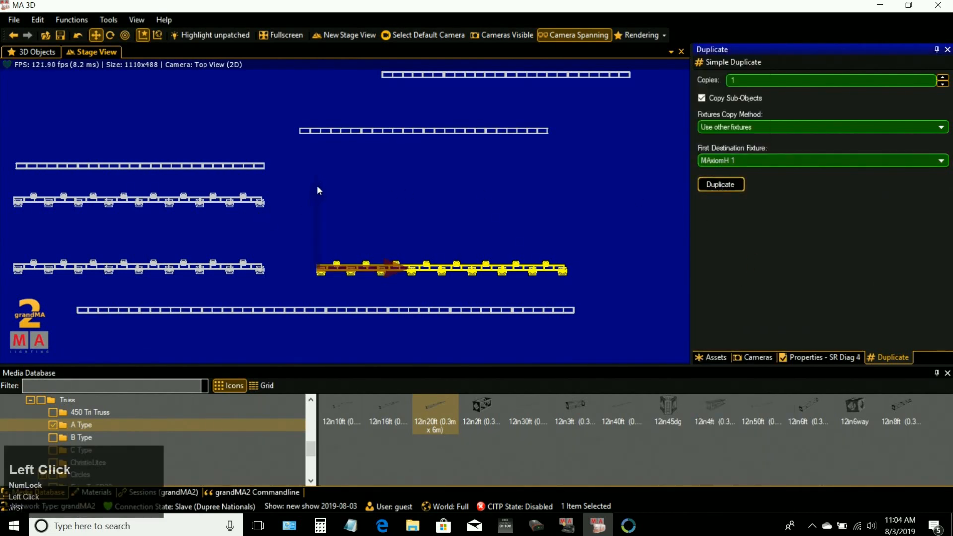
drag(316, 187, 321, 121)
Step: Run "fixture please" in the grandMA2 command line and switch to grandMA2 onPC
right_drag(325, 235, 424, 212)
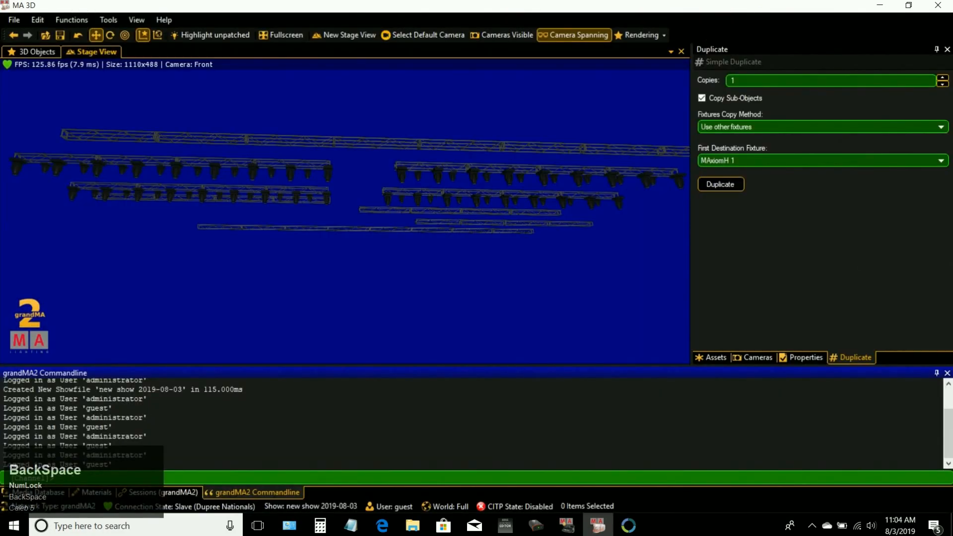
text(fixture pl)
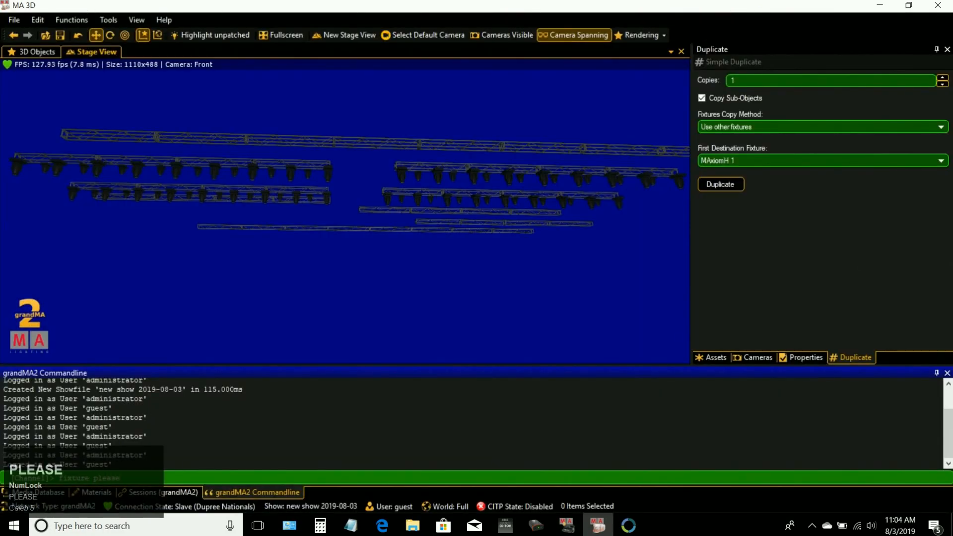
text(ease)
key(Return)
click(597, 525)
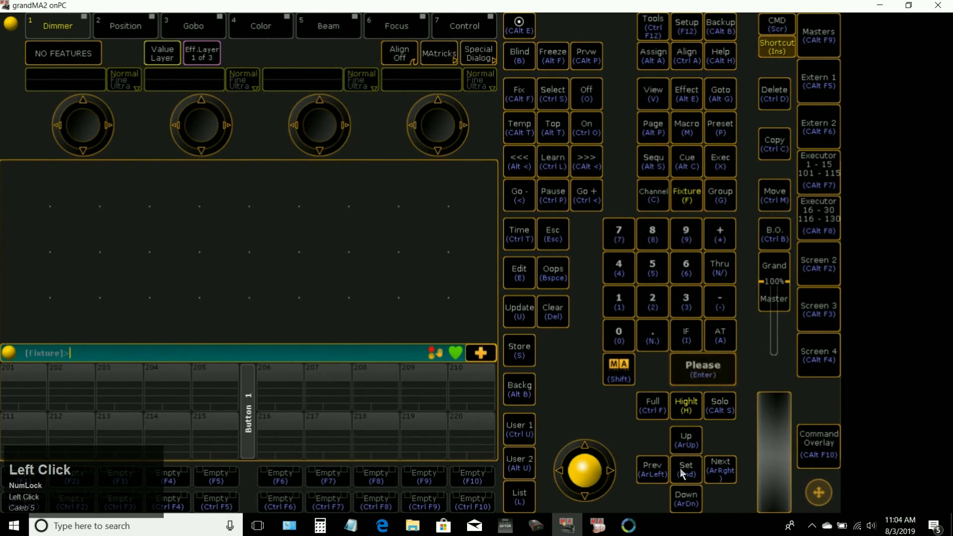
Step: Switch to MA 3D and select all fixtures by running "fixture 1 thru thru" in the grandMA2 command line
click(597, 530)
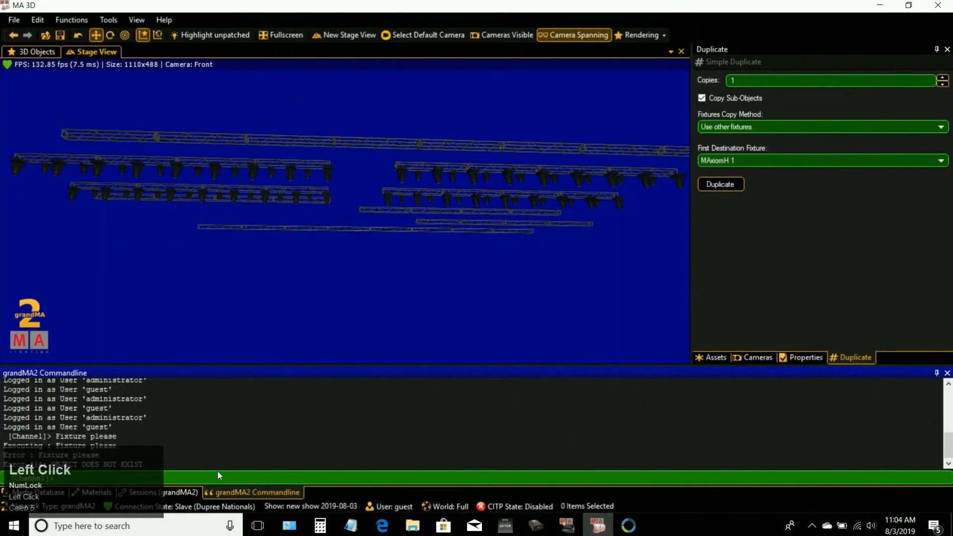
text(fixture)
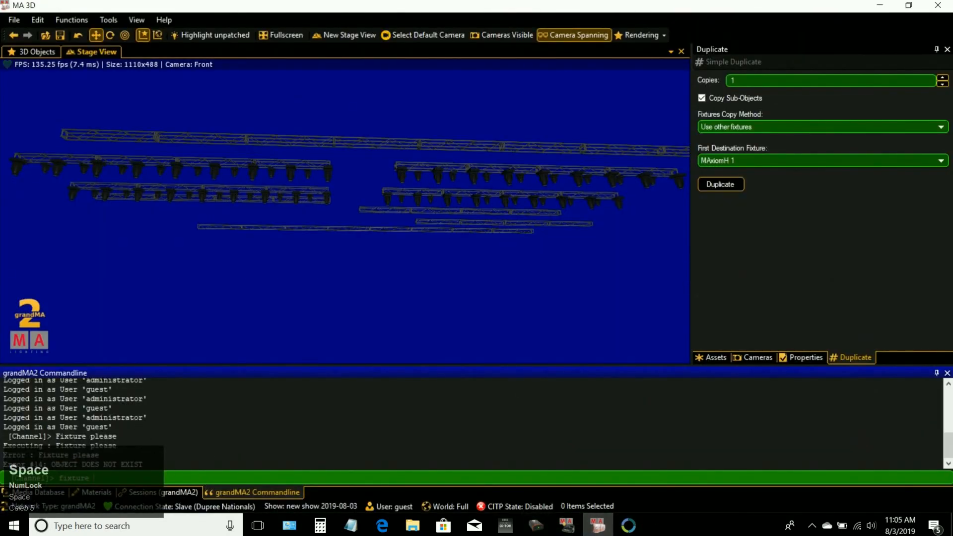
text( 1 t t)
key(Return)
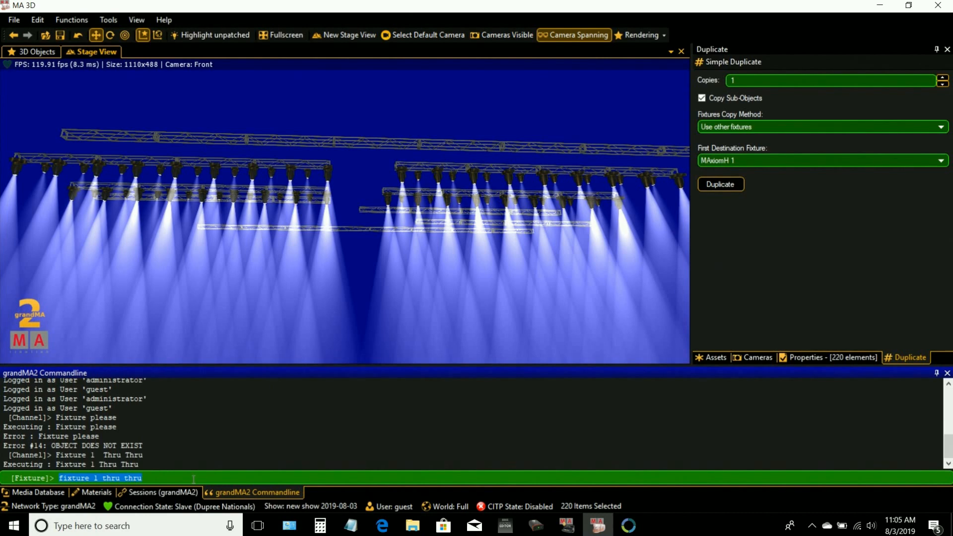
Step: Step through the highlighted fixtures one by one with the "next" command to check their order across the diagonal trusses
text(next)
key(Return)
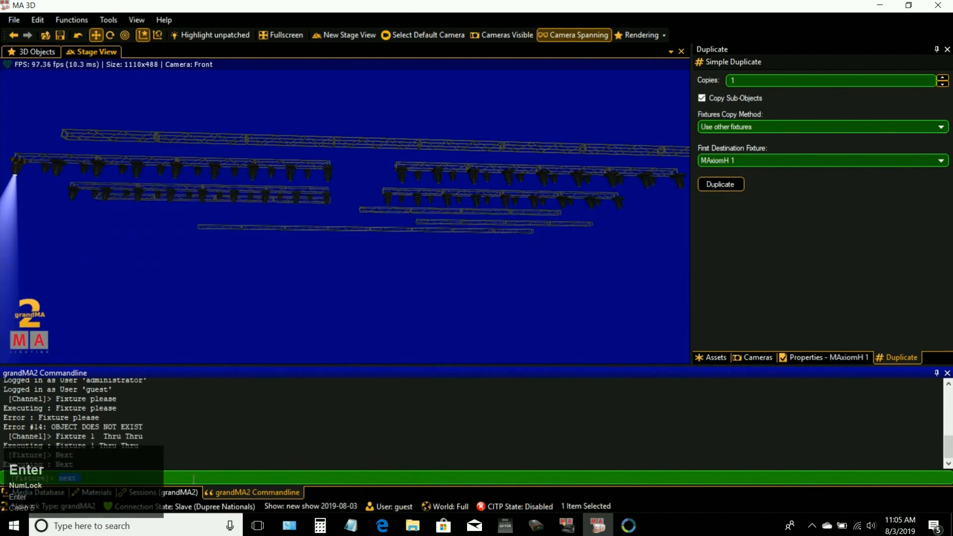
key(Return)
key(Return)
key(Return)
key(Return)
key(Return)
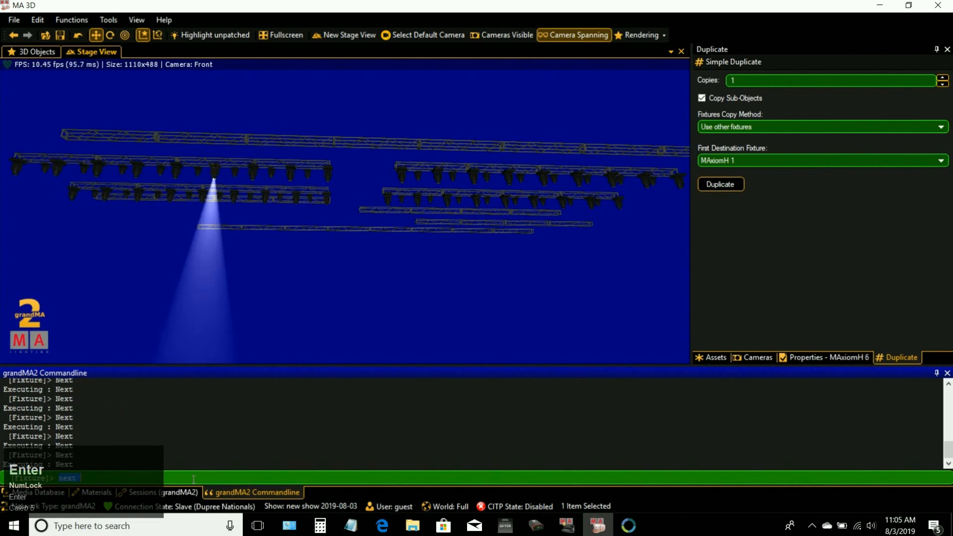
key(Return)
key(Return)
key(Return)
key(Return)
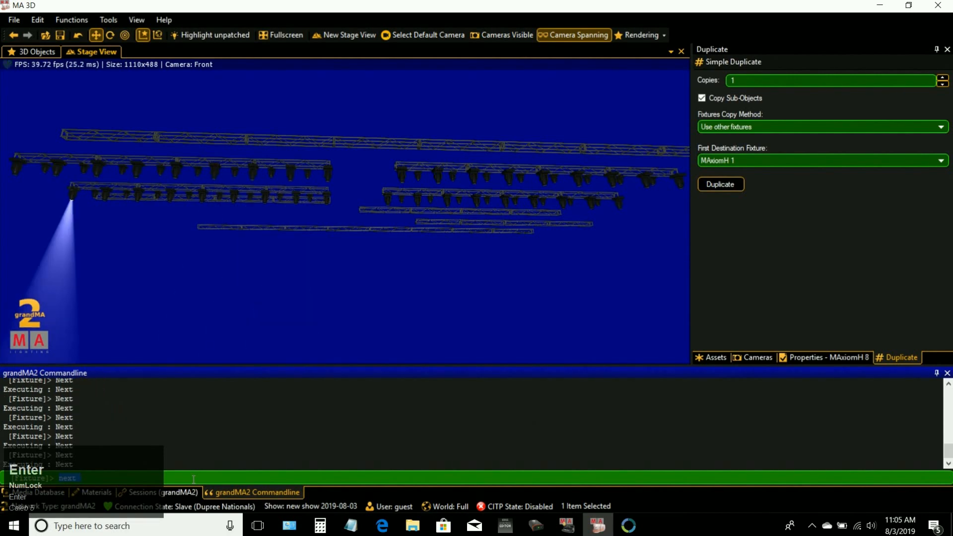
key(Return)
key(Return)
key(Return)
key(Return)
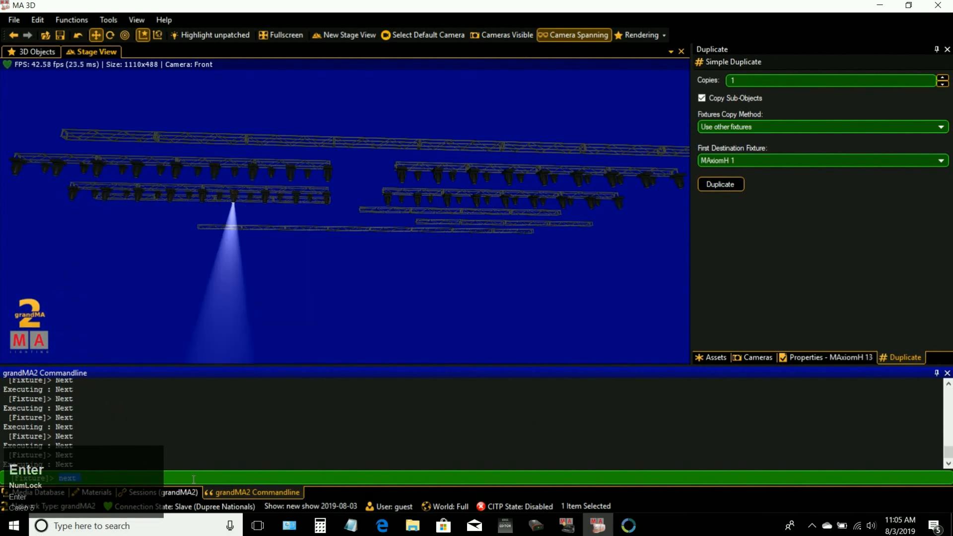
key(Return)
key(Return)
key(Return)
key(Return)
key(Return)
key(Return)
key(Return)
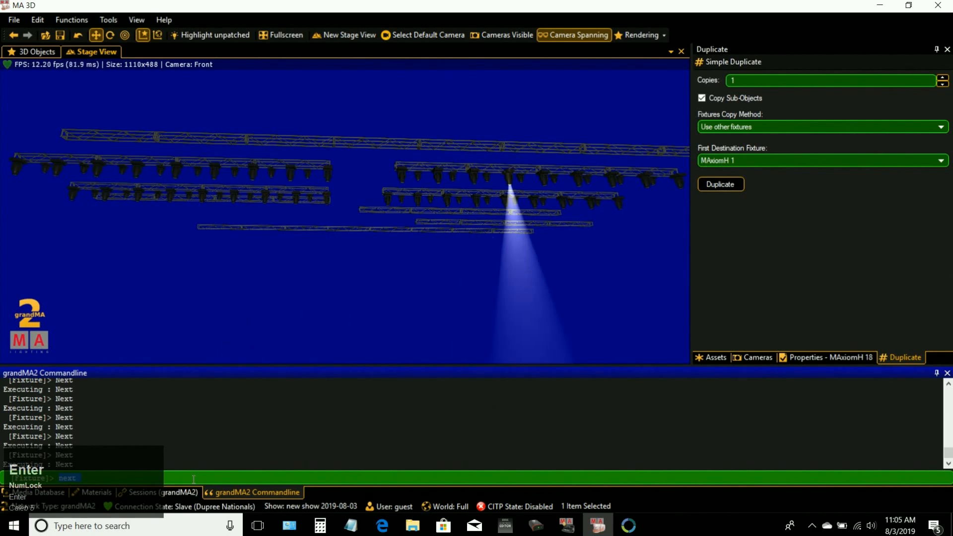
Step: Run "fixture 301 thru 400" in the command line and step through the selection with "next" to check the fixture order
text(fixture 301 thru 400)
key(Return)
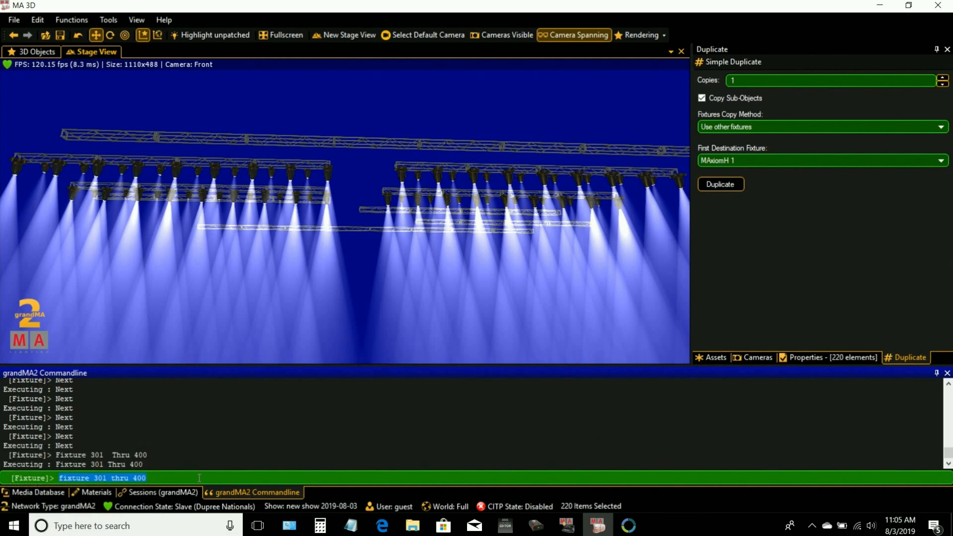
key(Right)
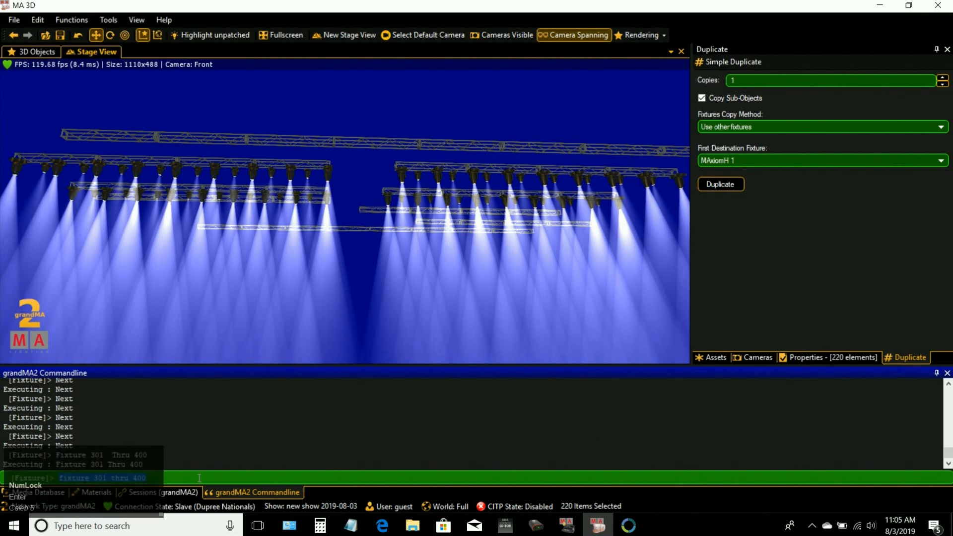
drag(199, 478, 34, 459)
text(next)
key(Return)
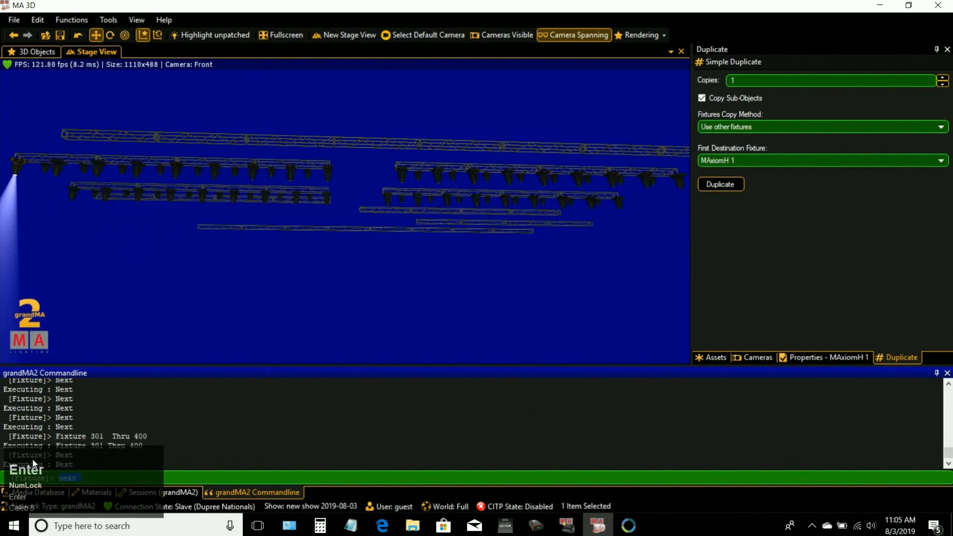
key(Return)
key(Return)
key(Return)
key(Return)
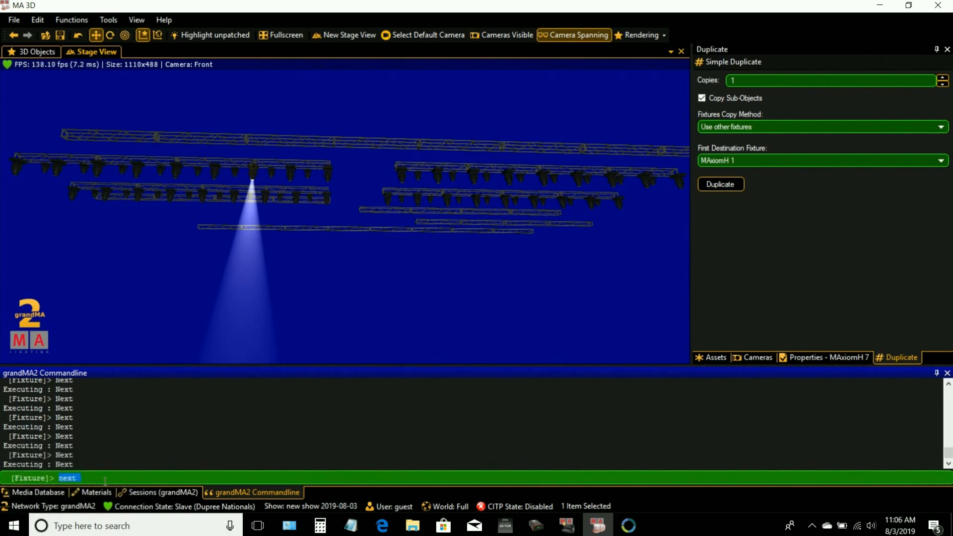
Step: Select only the Aura fixtures by rerunning "fixture 301 thru 400" with the previous stage selection cleared
key(BackSpace)
text(f)
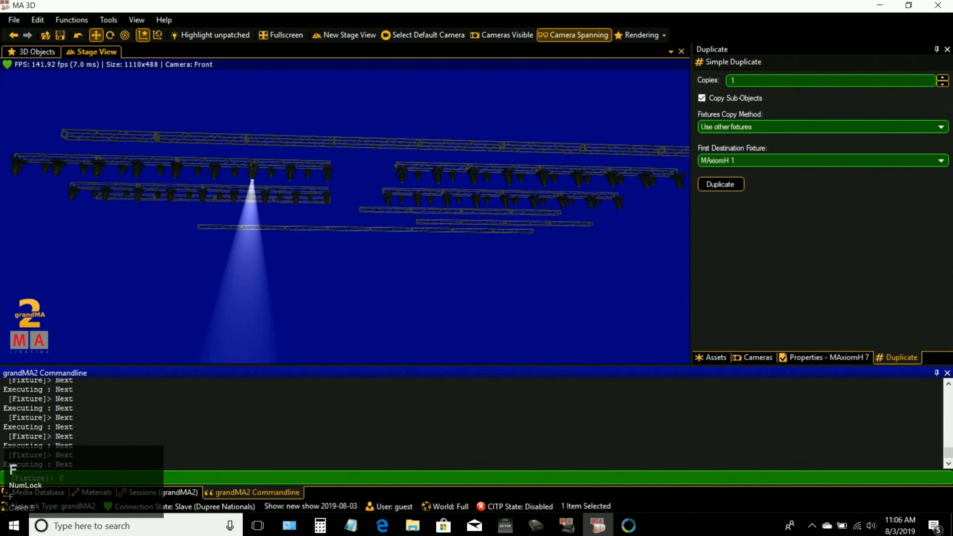
text(ixture )
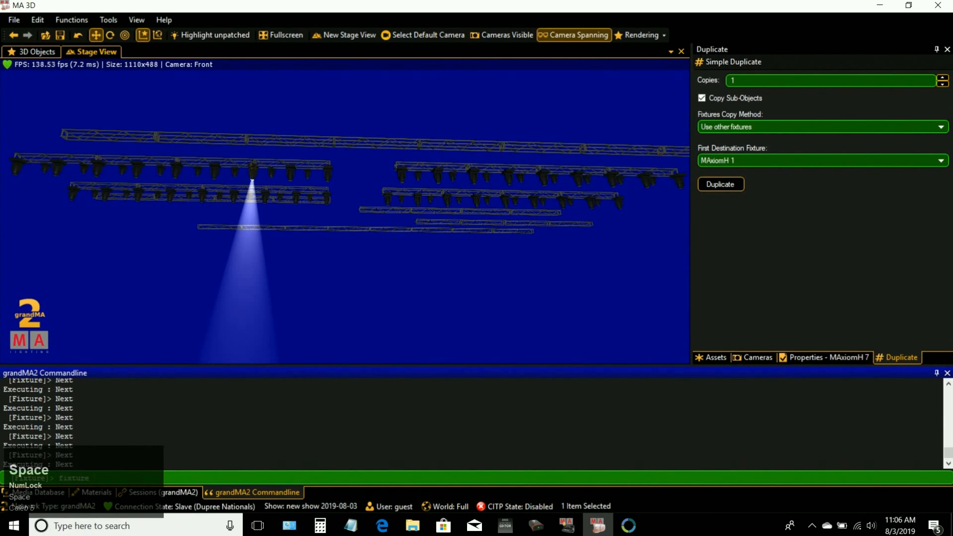
text(301 th)
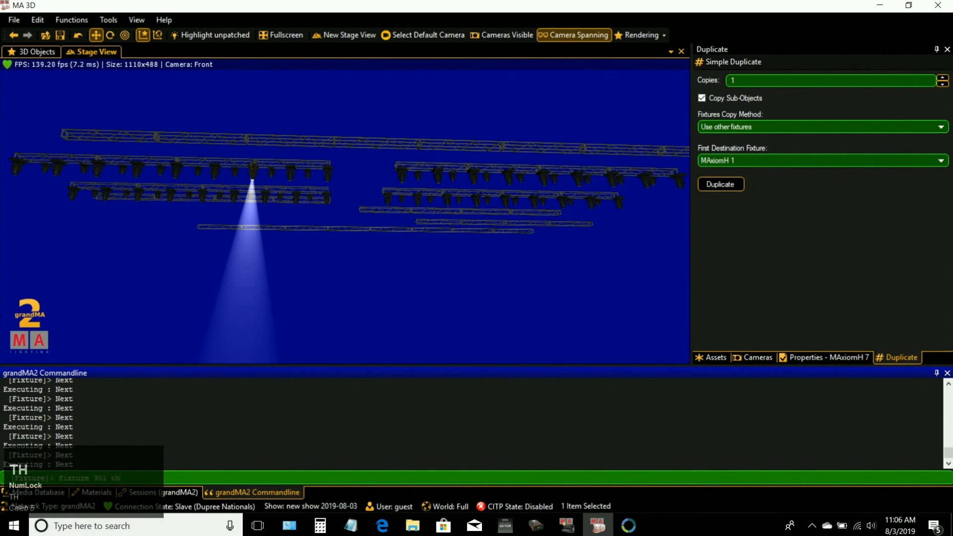
text(ru 400)
key(Return)
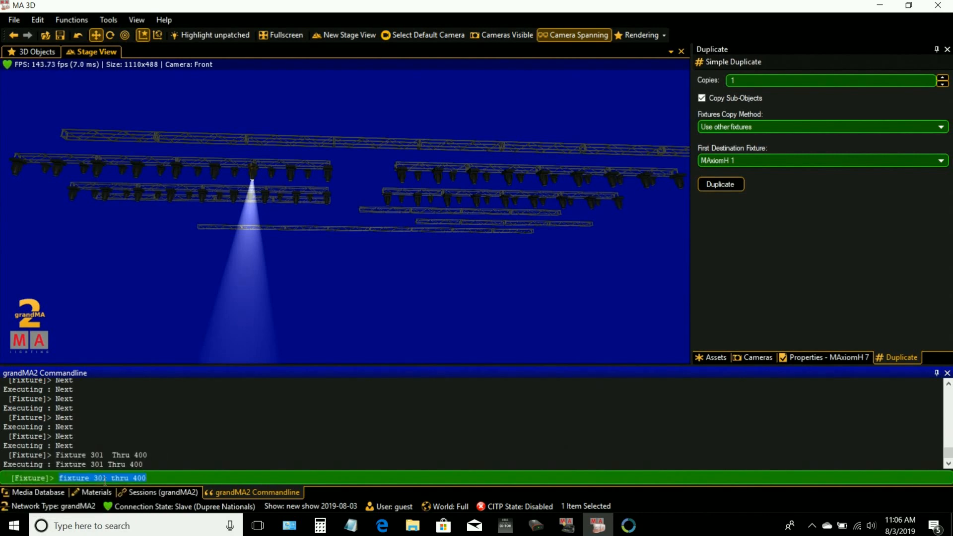
key(Return)
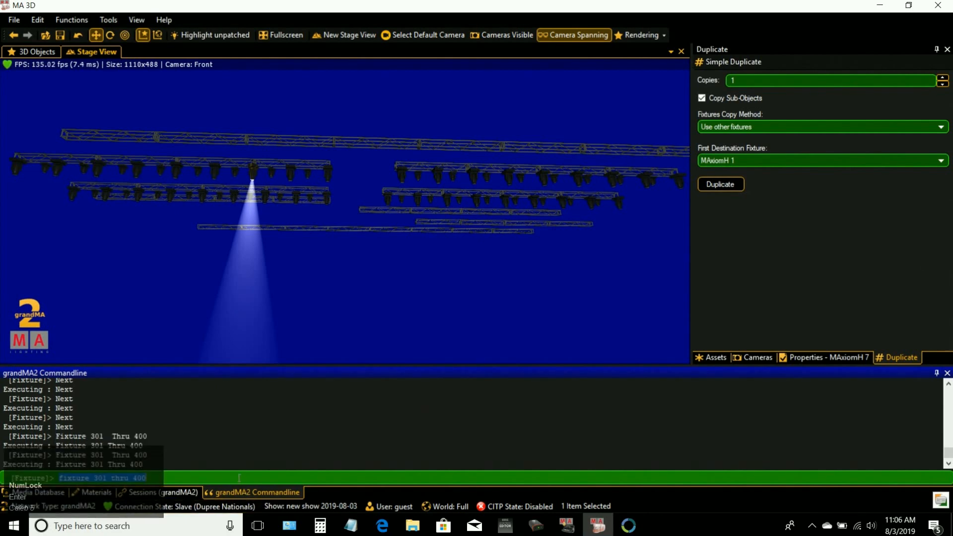
click(324, 263)
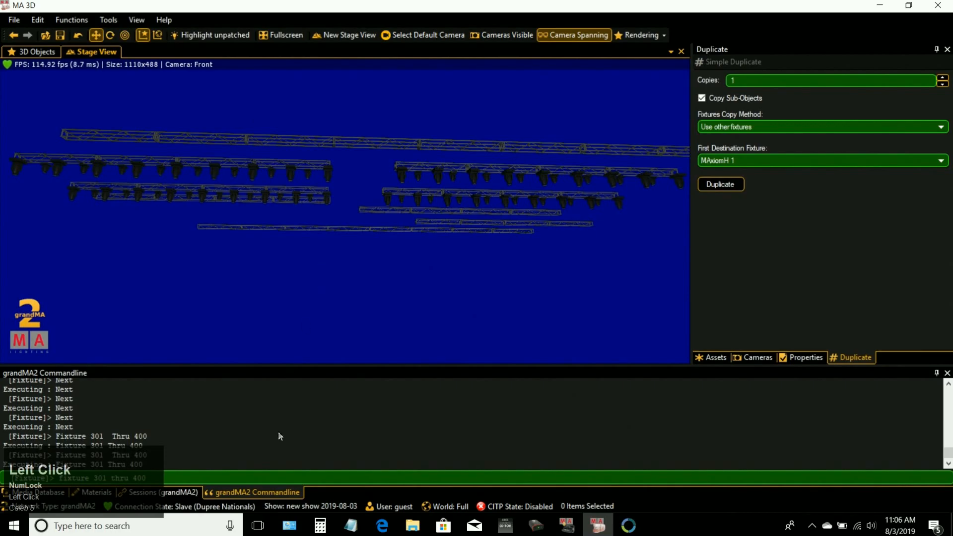
click(291, 374)
key(Return)
Step: Step through the selected Aura fixtures one at a time with "next" to check their order on the diagonal trusses
text(nex)
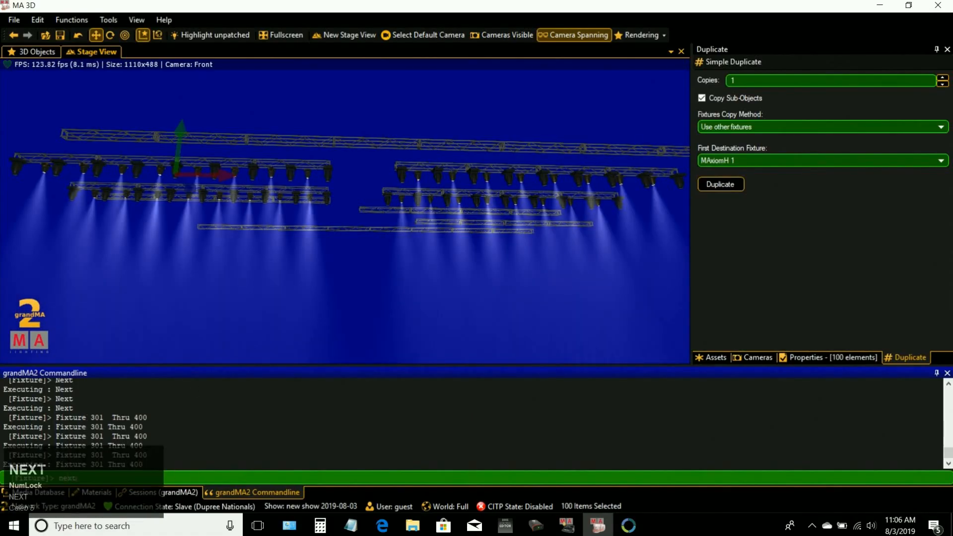
text(t)
key(Return)
key(Return)
key(Return)
key(Return)
key(Return)
key(Return)
key(Return)
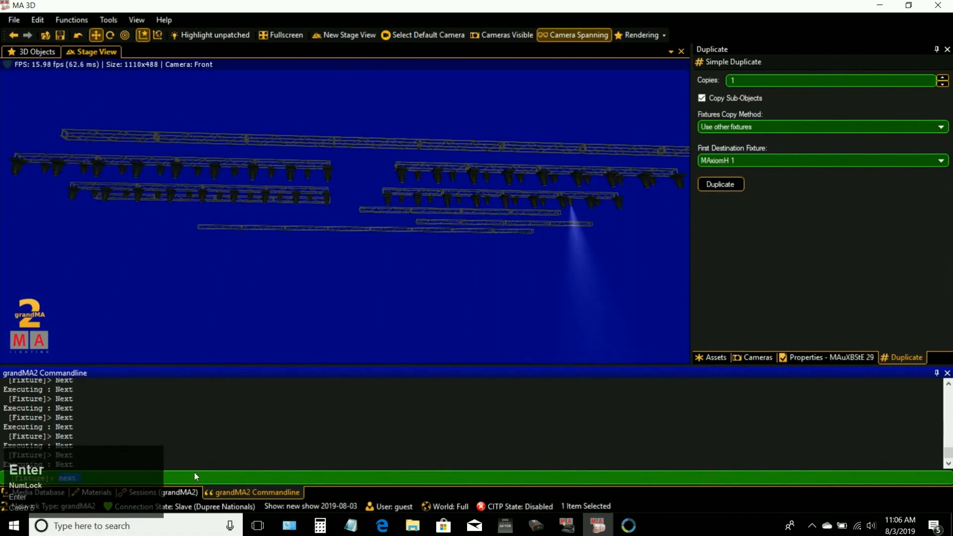
Step: Spread the selected MAxiomH 37 to 60 fixtures evenly along the full length of the downstage truss
click(379, 281)
right_drag(378, 281, 356, 301)
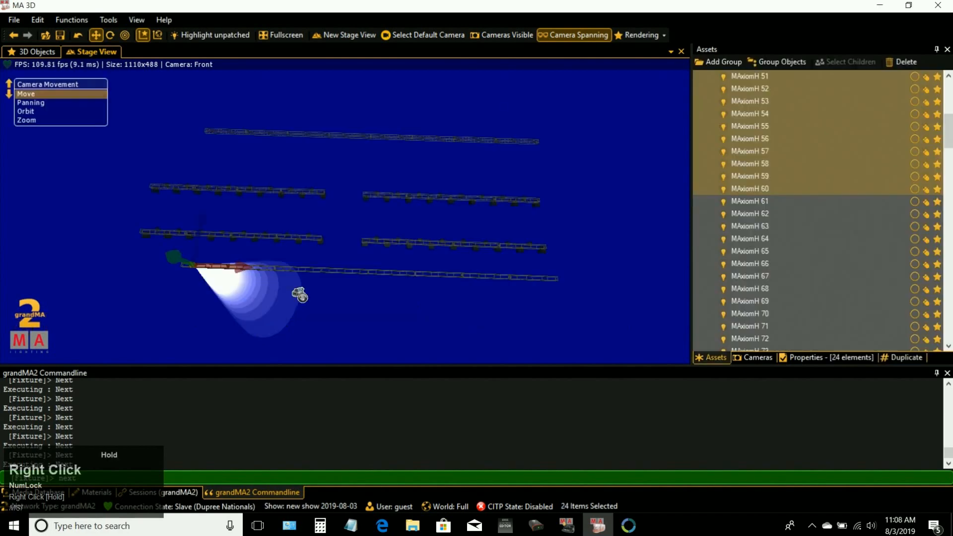
right_drag(300, 293, 487, 268)
scroll(487, 268, up, 8)
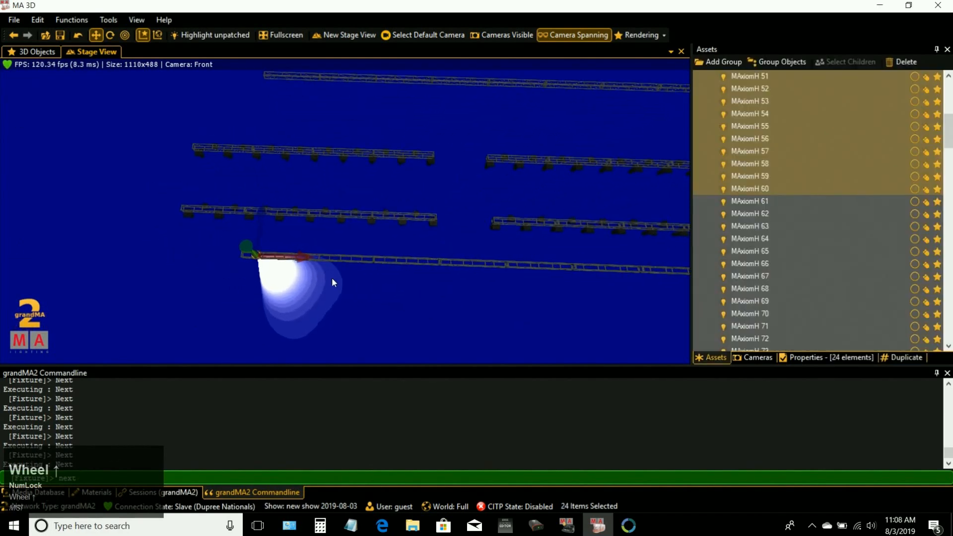
right_drag(335, 284, 266, 273)
drag(270, 261, 658, 244)
scroll(263, 261, down, 1)
right_drag(659, 245, 460, 229)
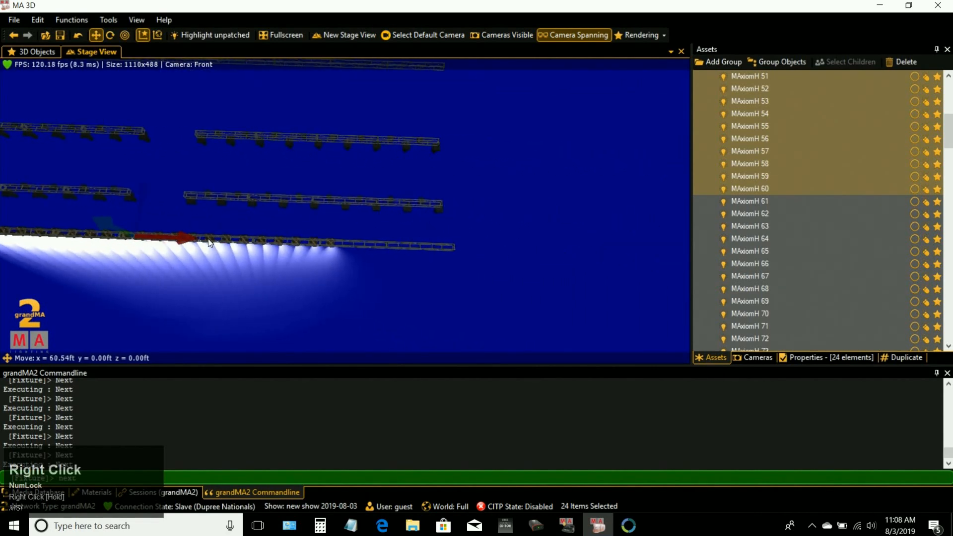
drag(187, 243, 301, 237)
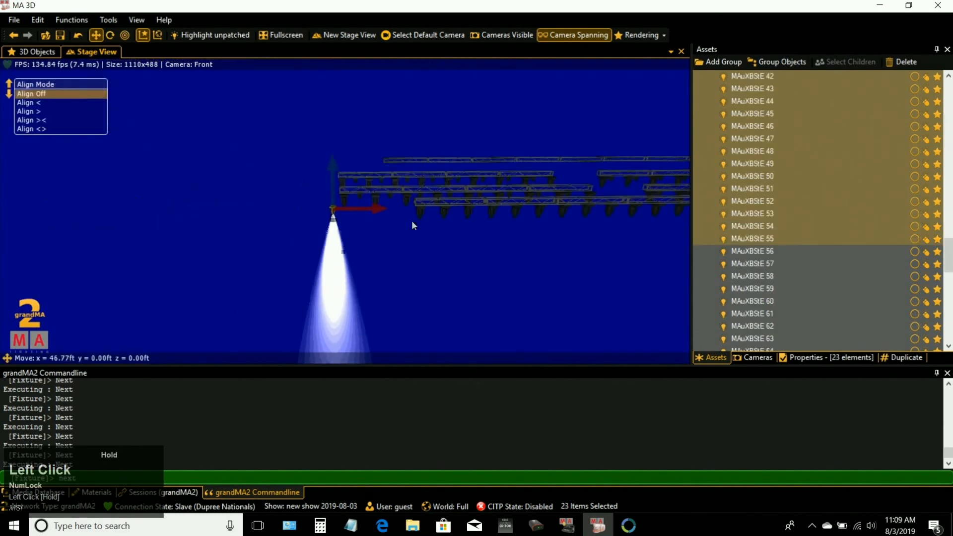
Step: Move the stacked MAuXBStE 33 to 55 fixtures onto the stage-right end of the downstage truss
drag(412, 221, 494, 222)
scroll(502, 222, up, 5)
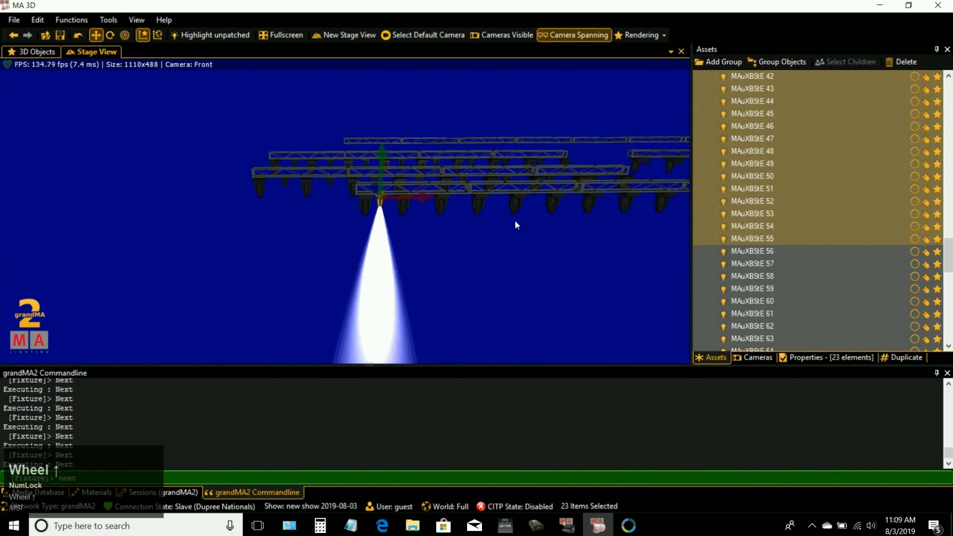
right_drag(513, 215, 301, 205)
drag(301, 203, 306, 198)
scroll(129, 184, down, 3)
Step: Spread the MAuXBStE 33 to 55 fixtures evenly along the downstage truss, between the Axioms
right_drag(376, 168, 194, 255)
click(192, 250)
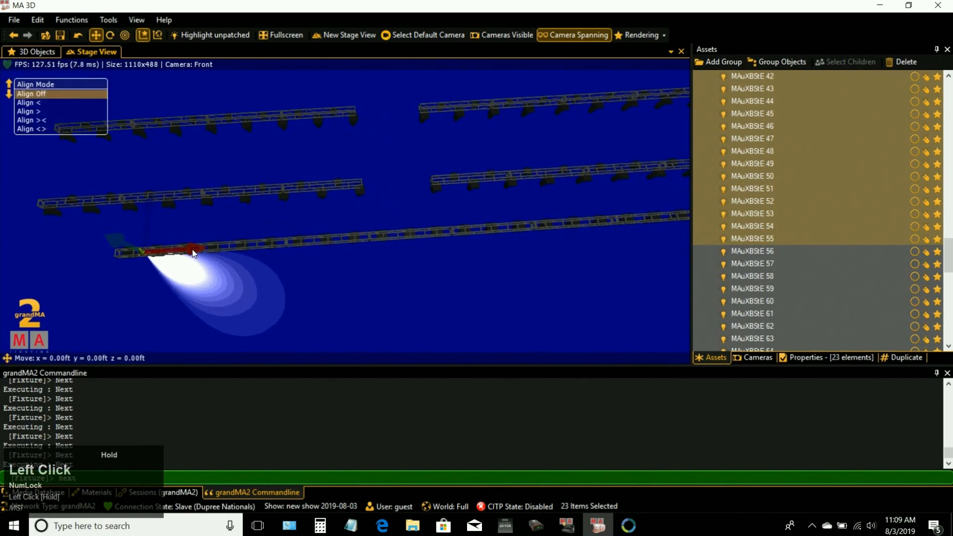
scroll(193, 249, down, 1)
drag(192, 249, 656, 183)
right_drag(532, 250, 154, 263)
drag(162, 249, 308, 237)
right_drag(307, 238, 490, 251)
Step: Try to move the downstage Axiom and Aura fixtures into the DS Truss group
click(754, 76)
scroll(754, 76, up, 3)
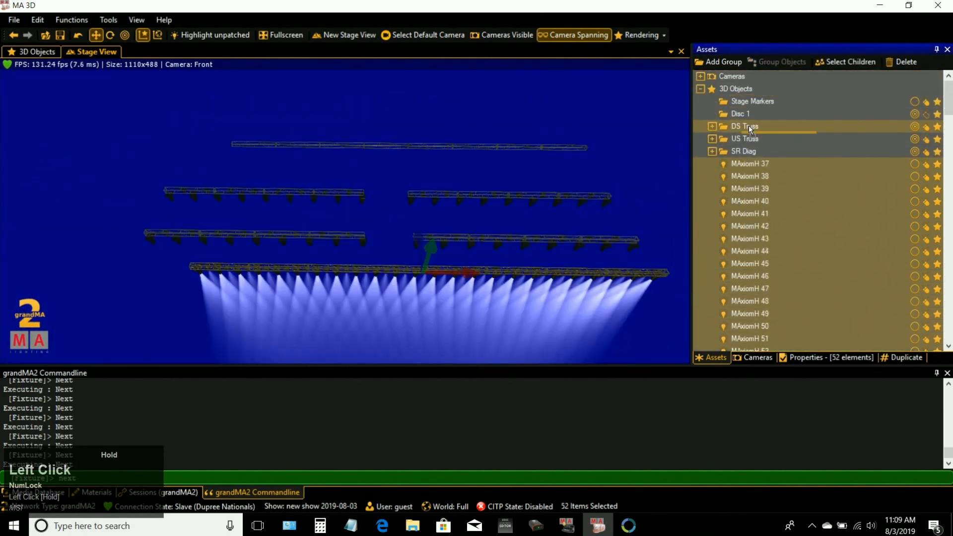
drag(749, 128, 761, 144)
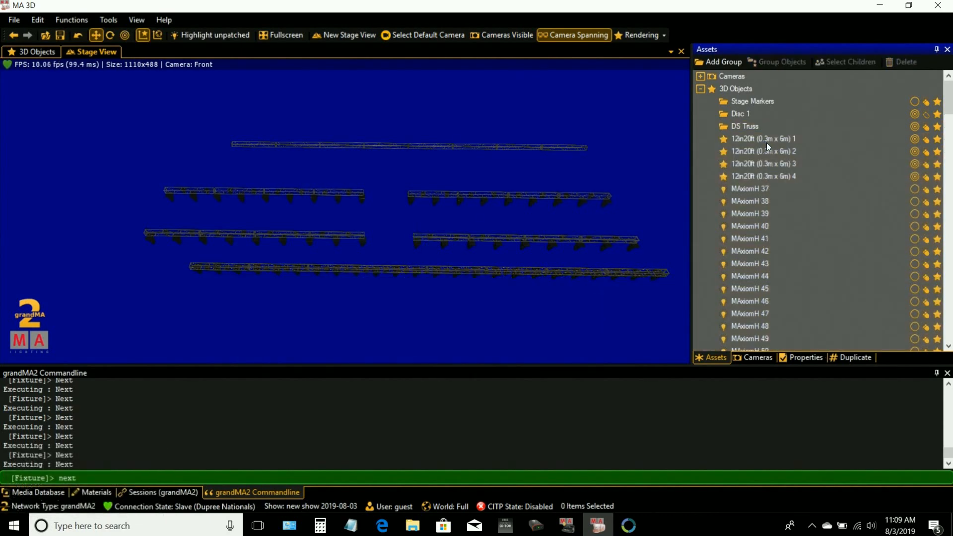
Step: Select everything from the first 12in20ft truss piece through MAuXBStE 55 and move it into the DS Truss group
click(741, 138)
scroll(762, 168, down, 9)
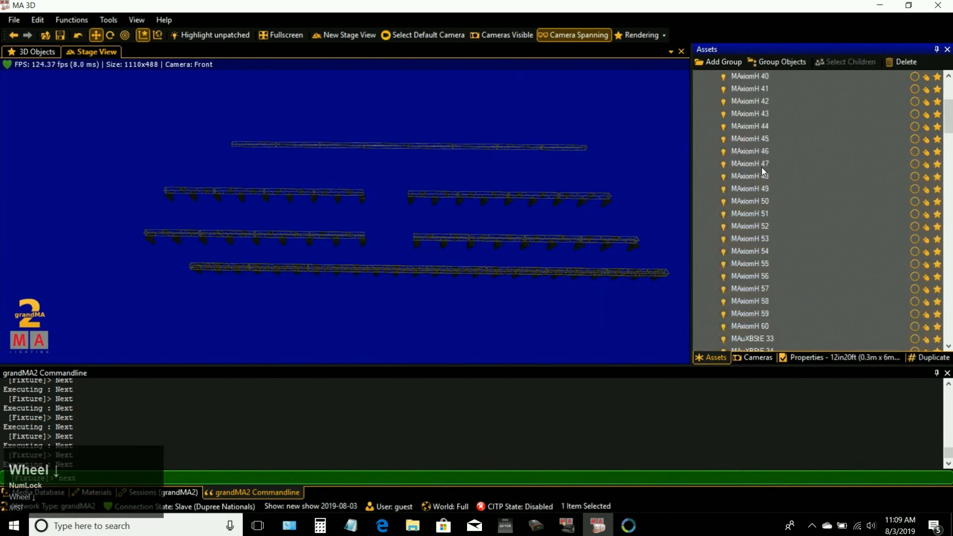
scroll(761, 168, down, 6)
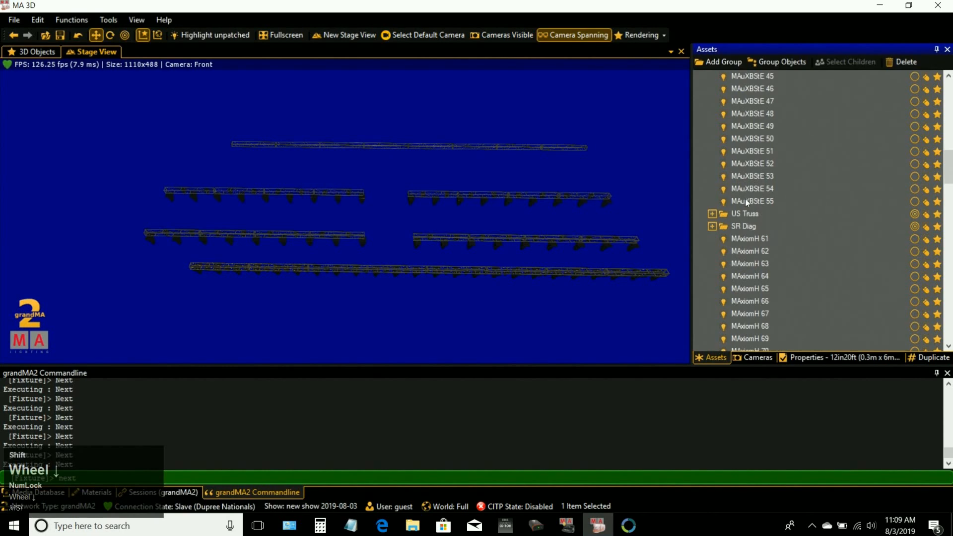
shift+click(747, 201)
scroll(750, 204, up, 15)
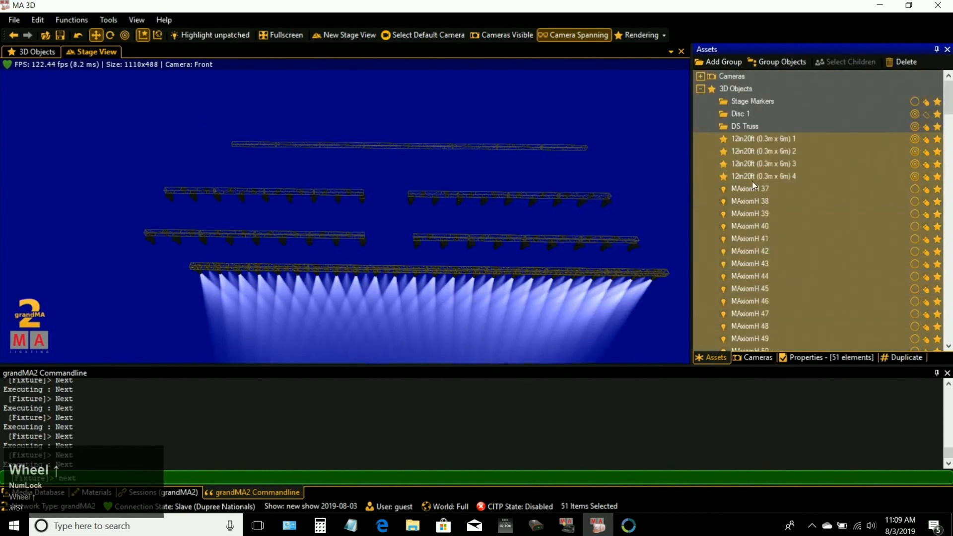
drag(748, 140, 757, 130)
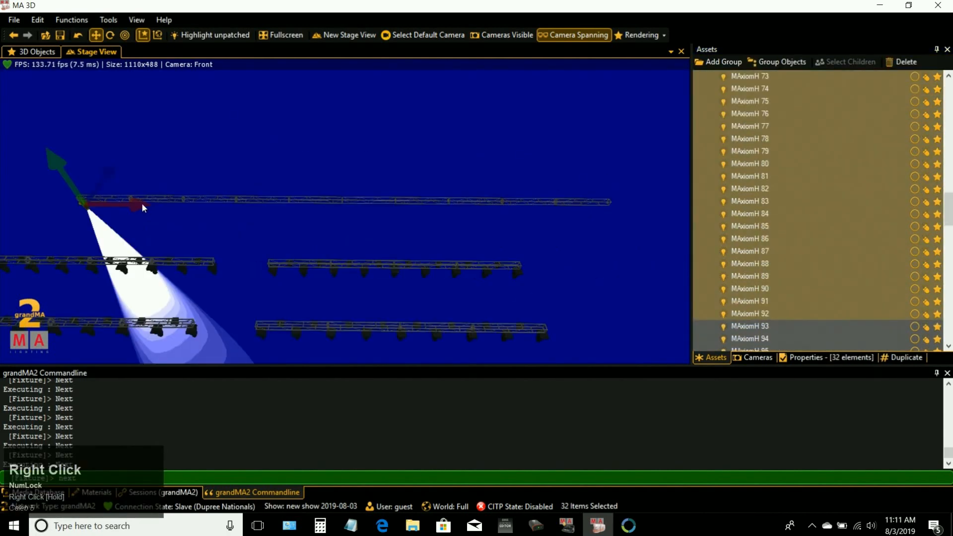
Step: Spread the selected MAxiomH 61 to 92 fixtures evenly along the full length of the upstage truss
drag(135, 204, 566, 213)
scroll(135, 204, down, 1)
drag(614, 216, 662, 216)
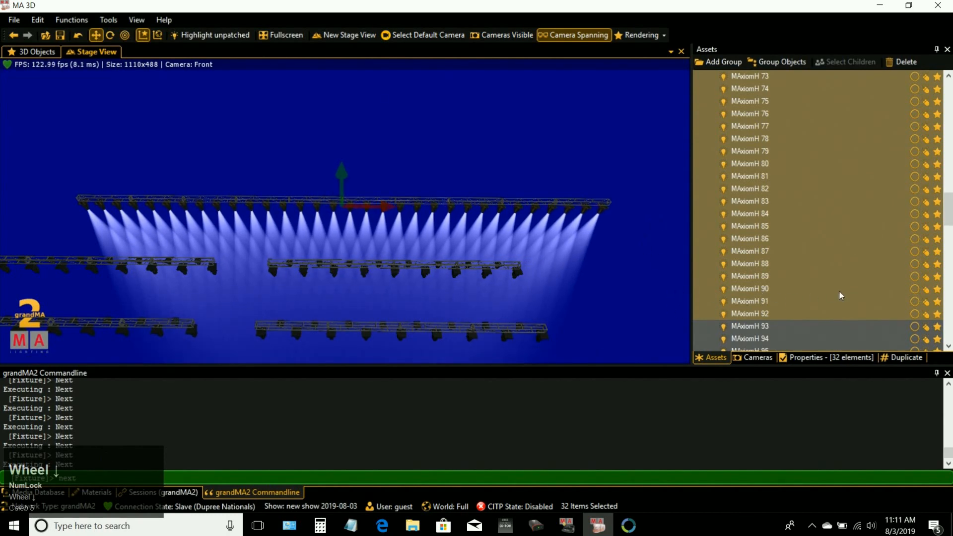
Step: Spread the MAuXBStE 56 to 86 fixtures along the upstage truss, undoing the first spread and redoing it over the full length
drag(100, 201, 456, 213)
scroll(99, 200, down, 2)
key(ctrl+z)
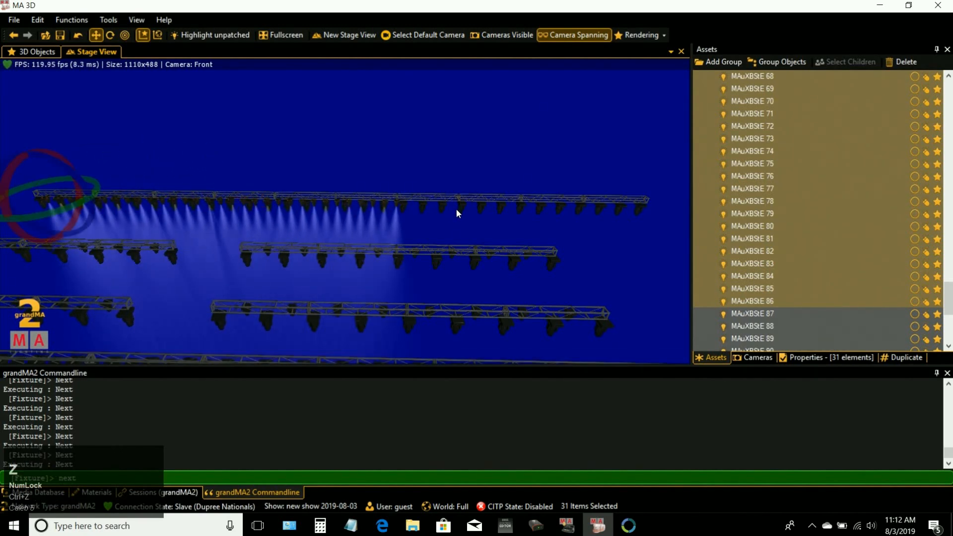
drag(101, 200, 698, 207)
scroll(101, 200, up, 1)
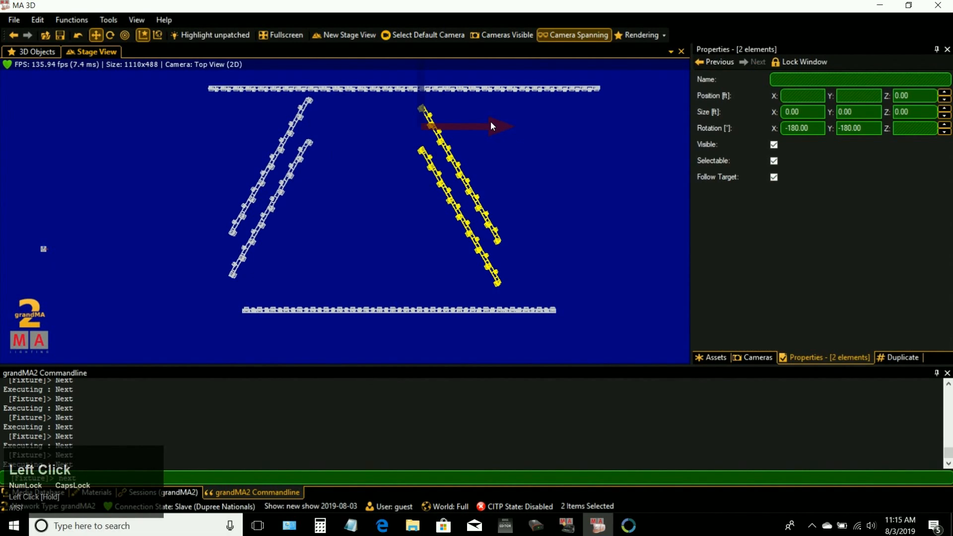
Step: Move the CSL DIAG and SL DIAG trusses together toward stage left, and shift SR Diag toward stage right beyond CSR DIAG
drag(491, 126, 588, 130)
click(710, 358)
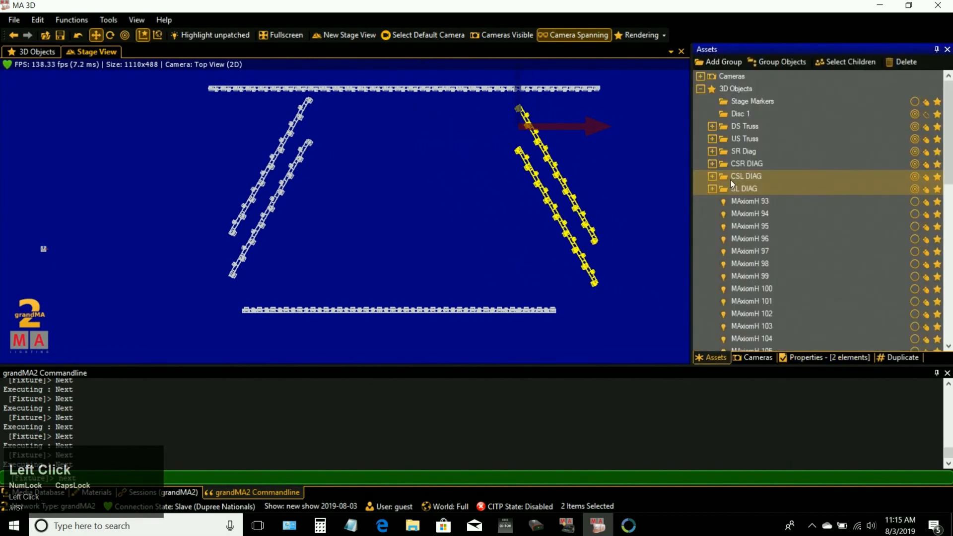
click(740, 151)
drag(299, 276, 370, 273)
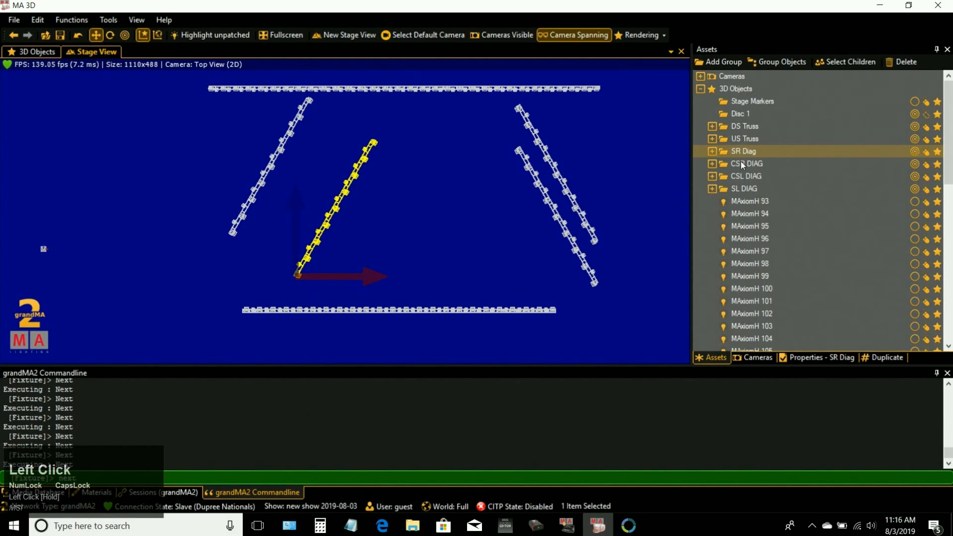
drag(380, 278, 265, 272)
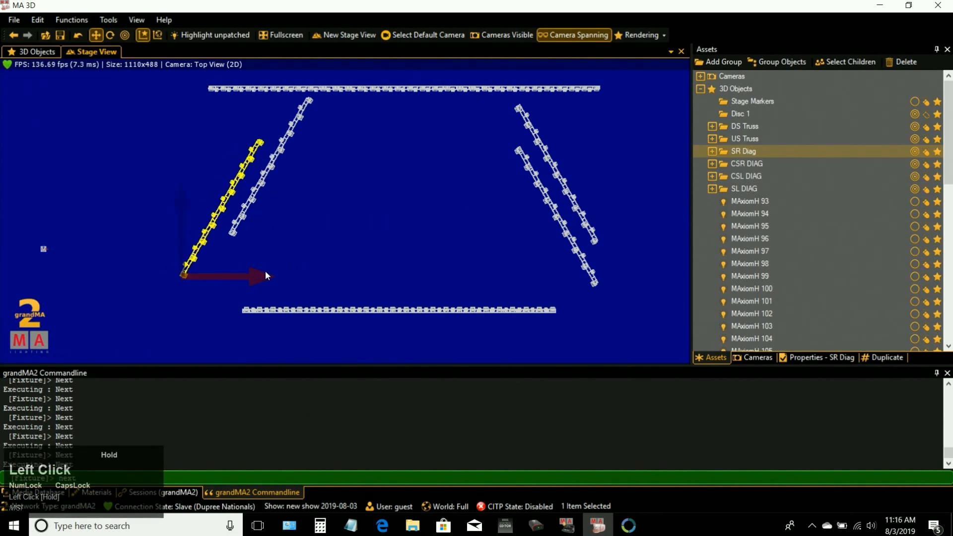
Step: Move CSR DIAG toward center and downstage level with SR Diag, and bring SR Diag slightly closer to it
click(739, 164)
drag(311, 233, 389, 238)
drag(313, 154, 304, 208)
mouse_move(377, 273)
mouse_down()
mouse_move(355, 282)
mouse_move(366, 278)
mouse_up()
click(743, 151)
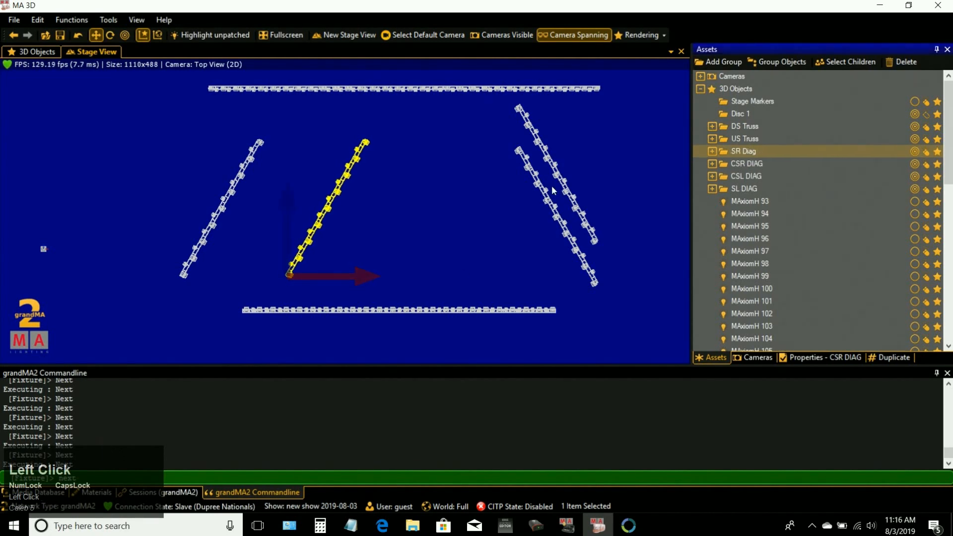
drag(248, 277, 274, 278)
Step: Reposition CSL DIAG and SL DIAG to mirror the stage-right diagonals, level with them in depth
click(754, 164)
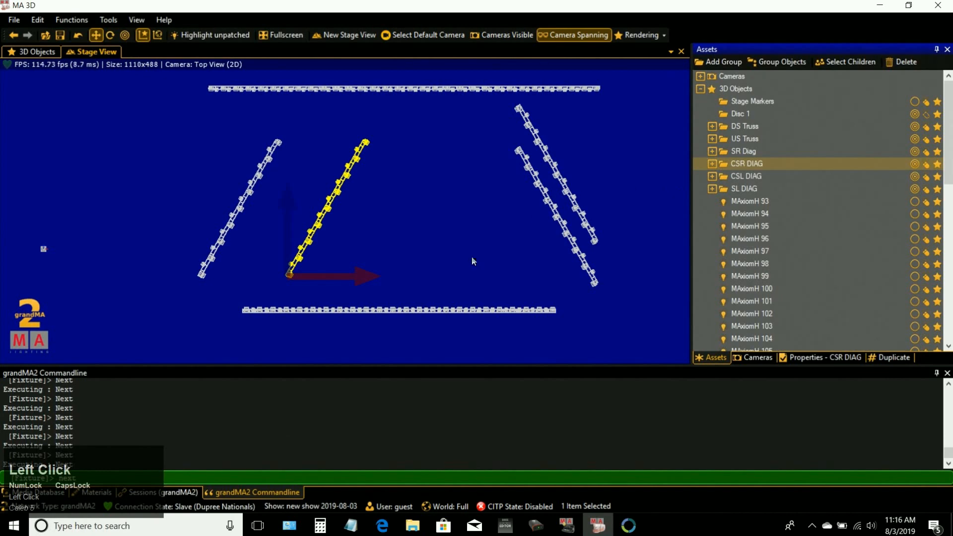
click(750, 175)
drag(590, 156, 465, 112)
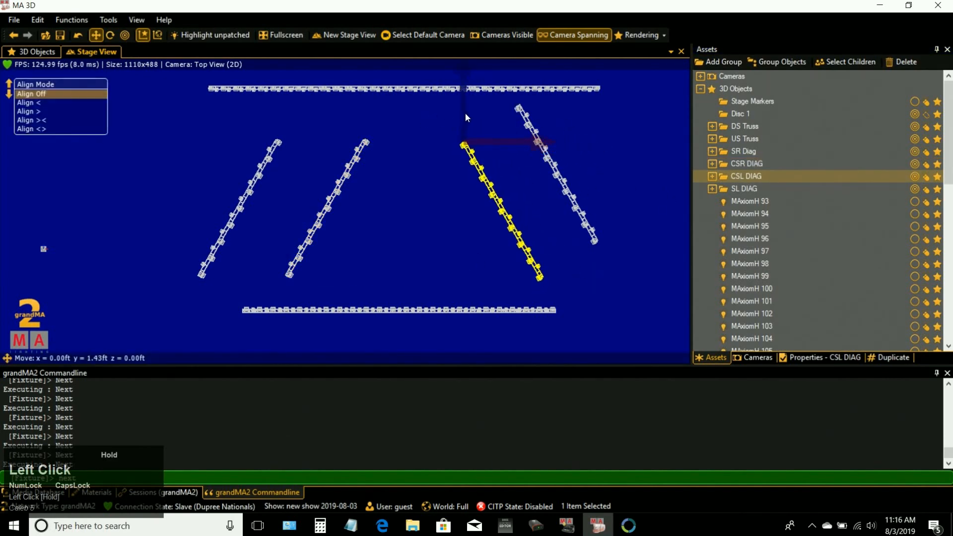
click(744, 190)
drag(516, 75, 538, 115)
drag(592, 132, 617, 140)
Step: Select the whole DS Truss with its fixtures and move it slightly toward stage left and farther downstage
drag(582, 329, 223, 291)
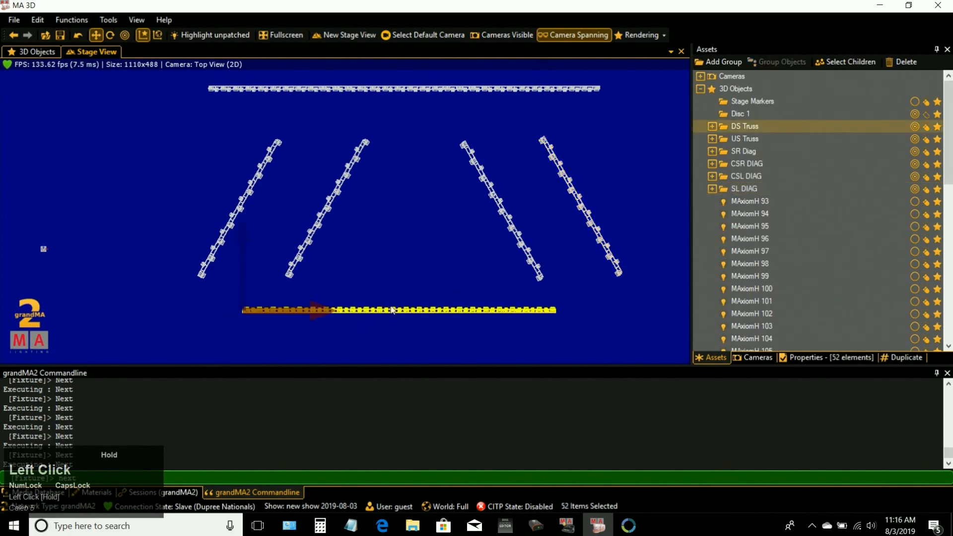
drag(313, 309, 330, 310)
right_drag(345, 290, 388, 198)
drag(233, 241, 237, 264)
right_drag(391, 200, 372, 219)
Step: Select the US Truss group and shift it slightly downstage and toward stage left to center it over the diagonals
click(743, 142)
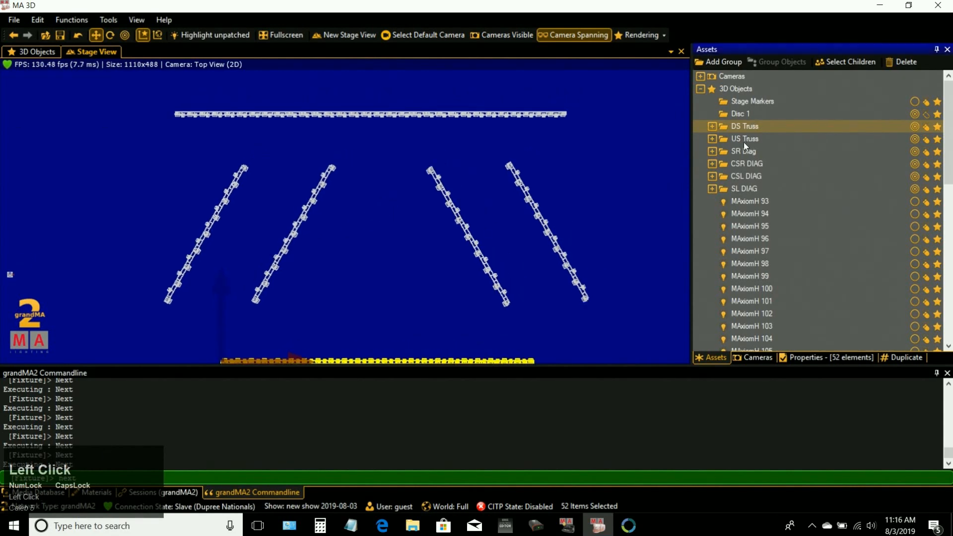
click(744, 142)
drag(174, 86, 174, 90)
drag(253, 115, 286, 119)
click(345, 94)
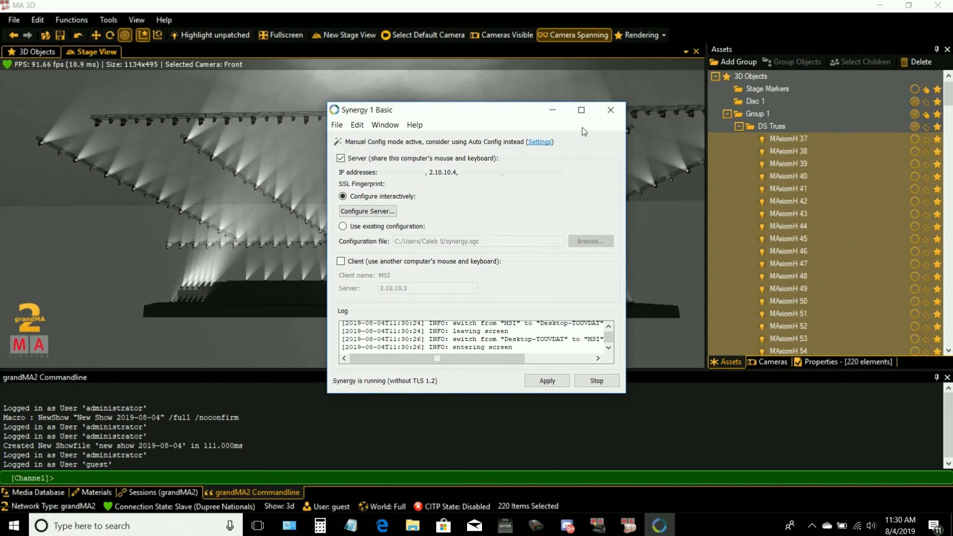
Step: Maximize the Synergy 1 Basic window to show its server configuration and log
click(581, 110)
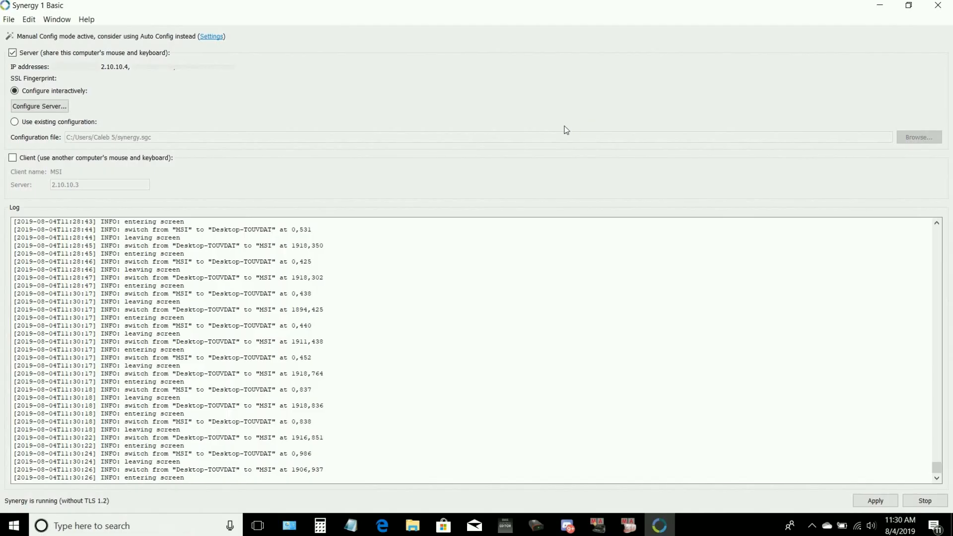